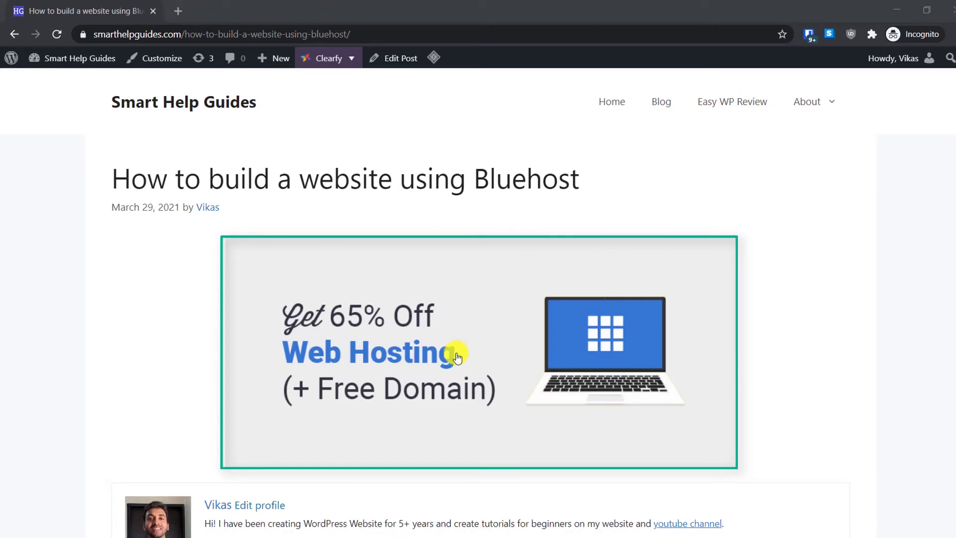
Open Bluehost through the Web Hosting banner in the guide and start the signup to reach the shared hosting plans
click(428, 333)
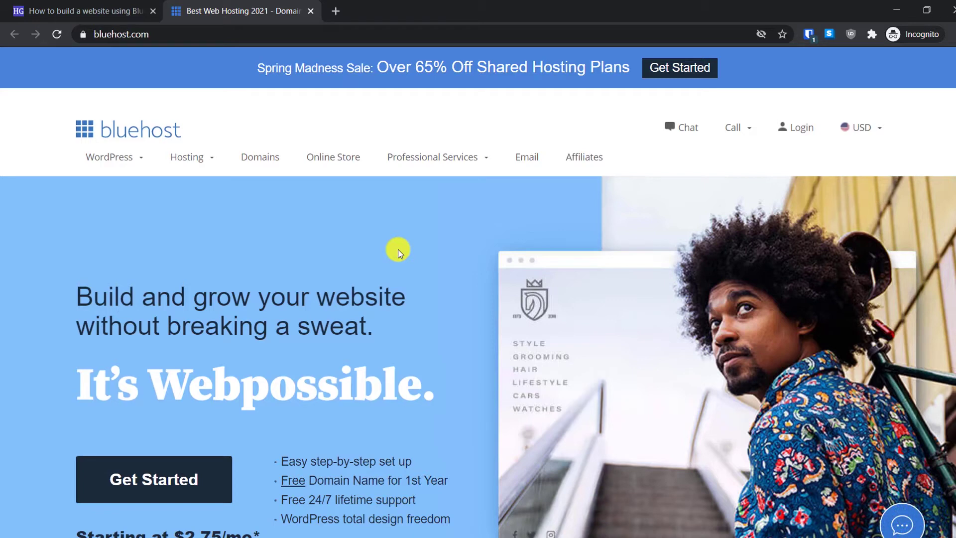
scroll(398, 252, down, 1)
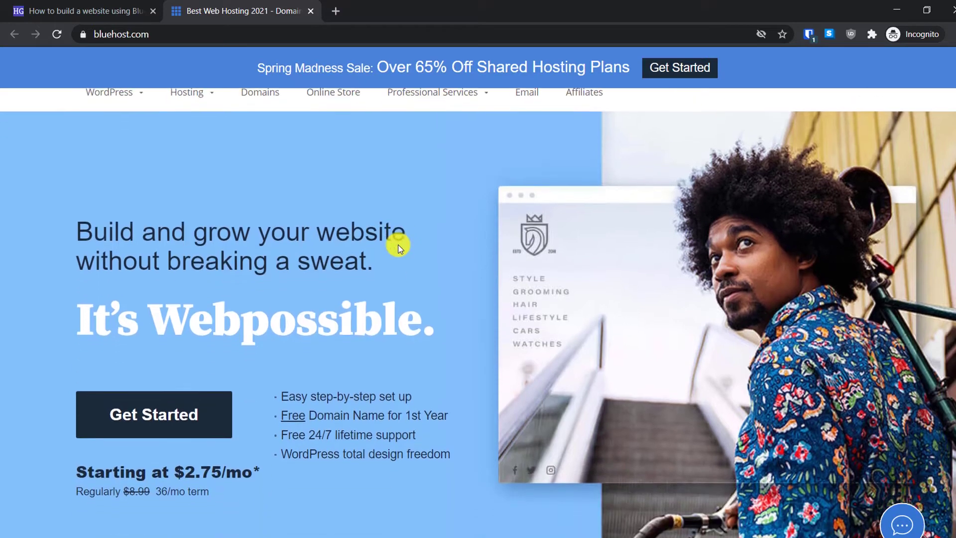
click(145, 421)
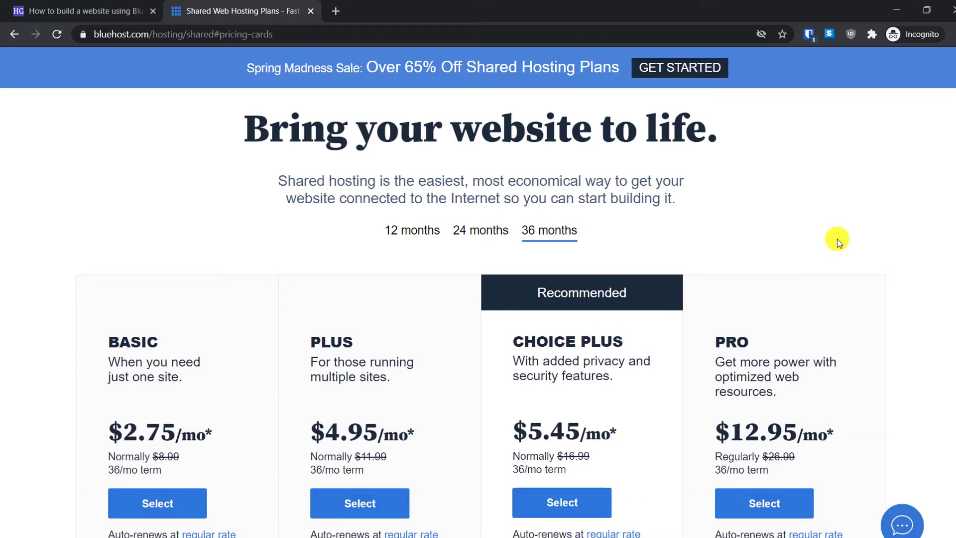
Compare the plan prices for the 12, 24 and 36 month terms and set the term to 12 months
scroll(838, 240, down, 1)
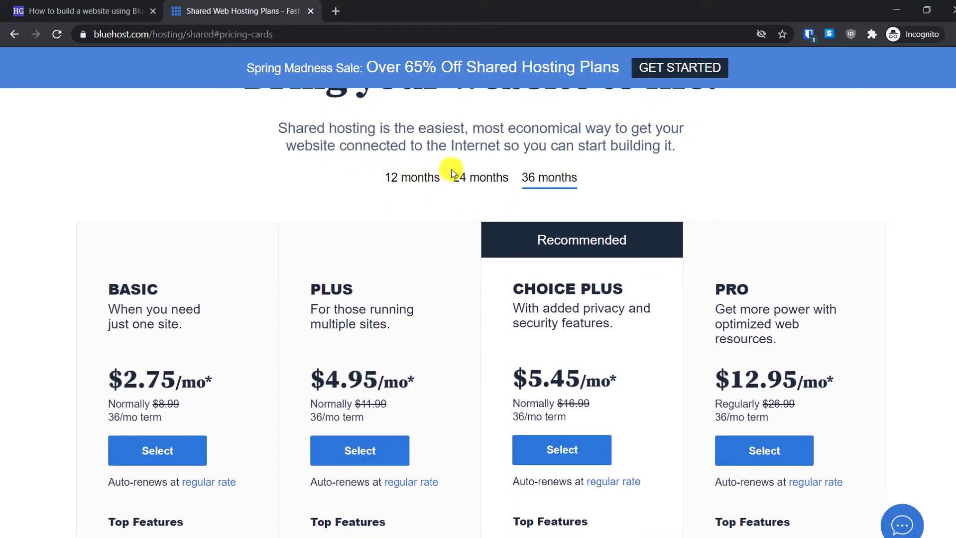
click(413, 175)
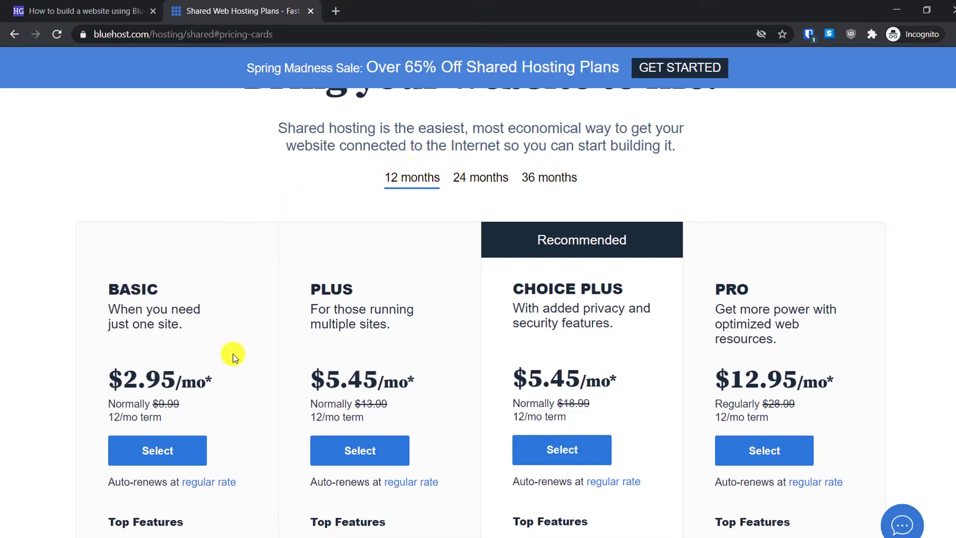
click(478, 187)
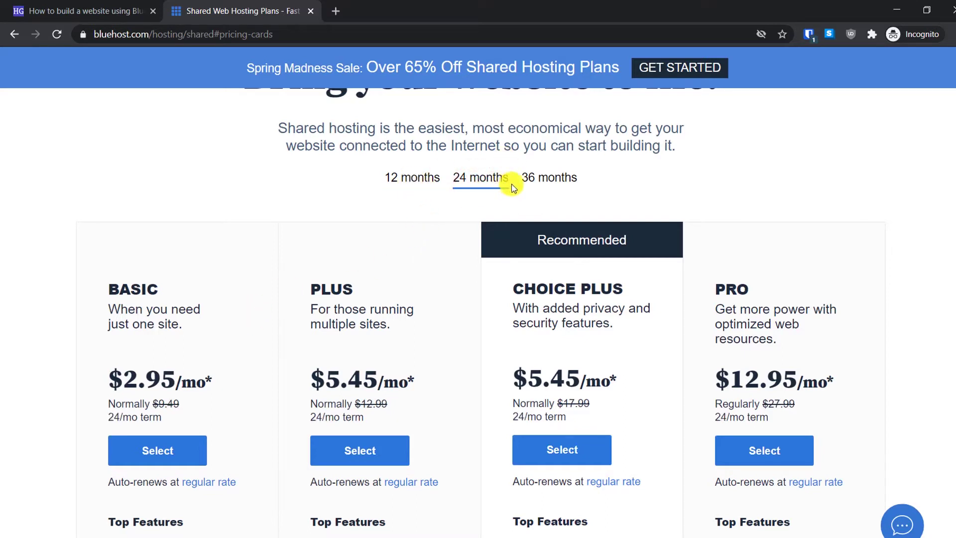
click(534, 174)
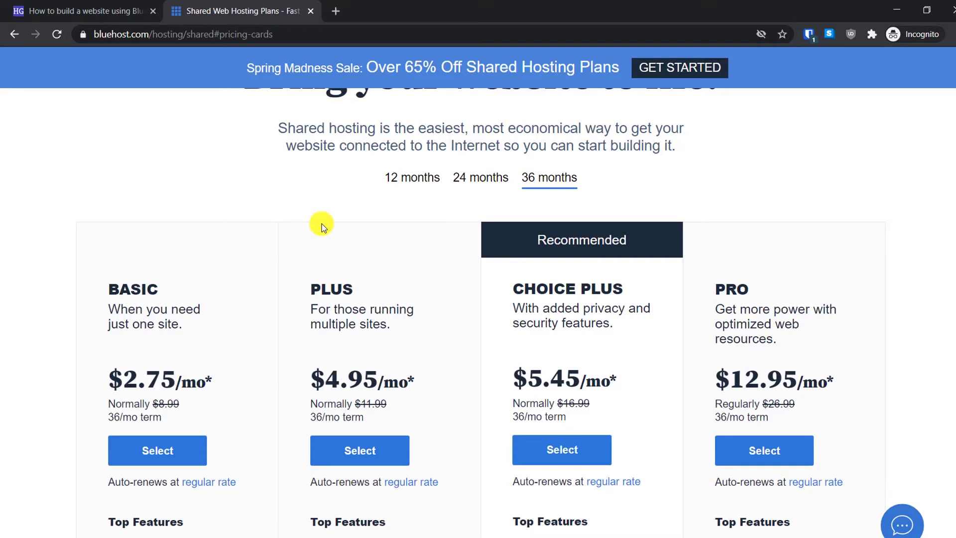
click(396, 179)
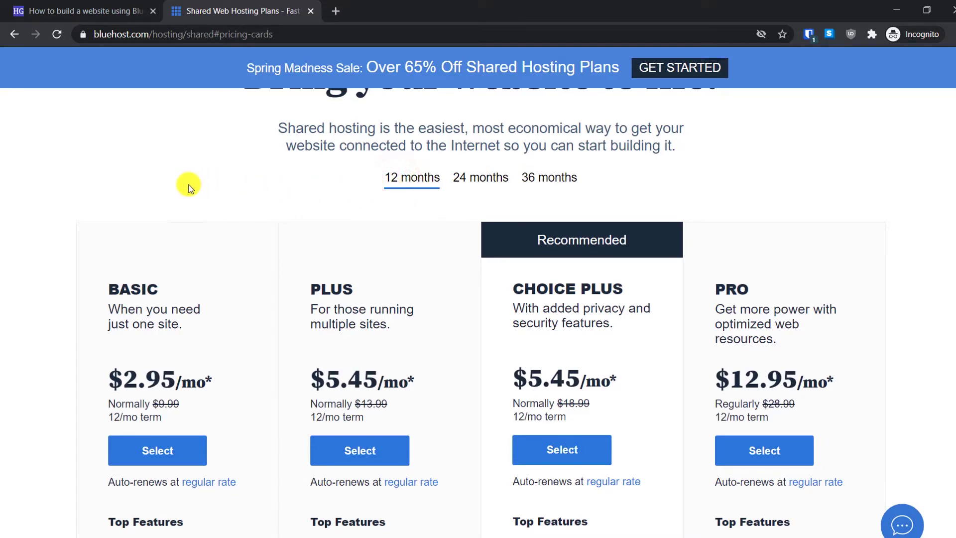
Review the features included in the four hosting plans and select the Basic plan
scroll(189, 187, down, 2)
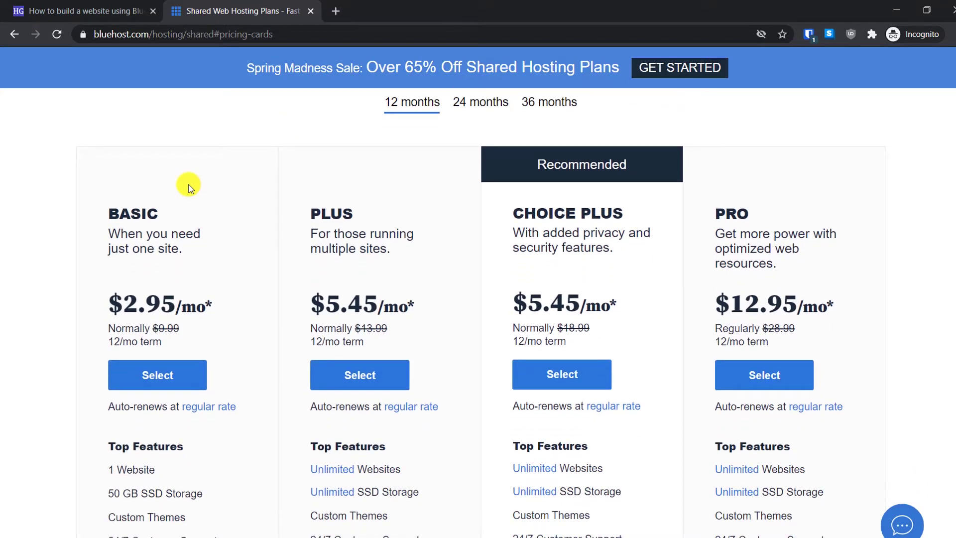
scroll(25, 181, down, 1)
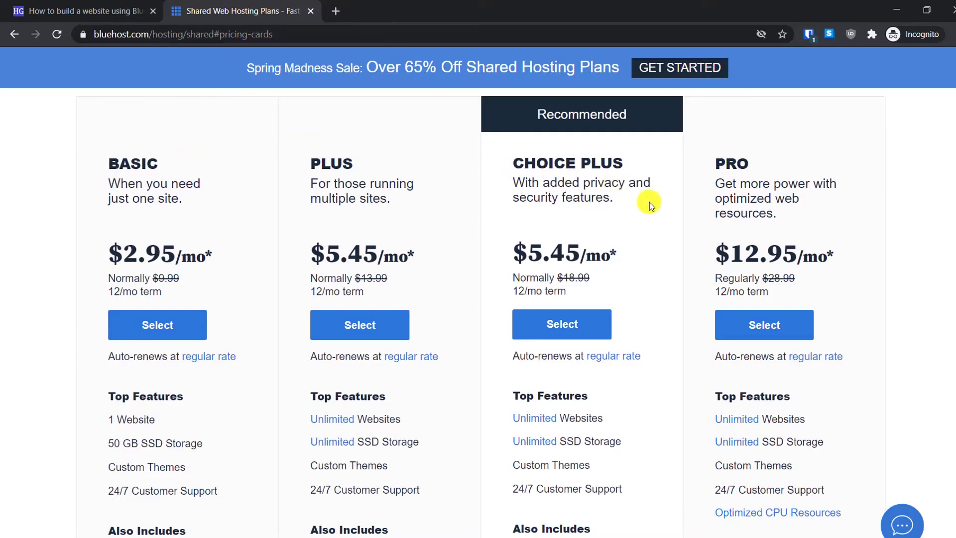
scroll(650, 202, down, 3)
scroll(668, 298, down, 1)
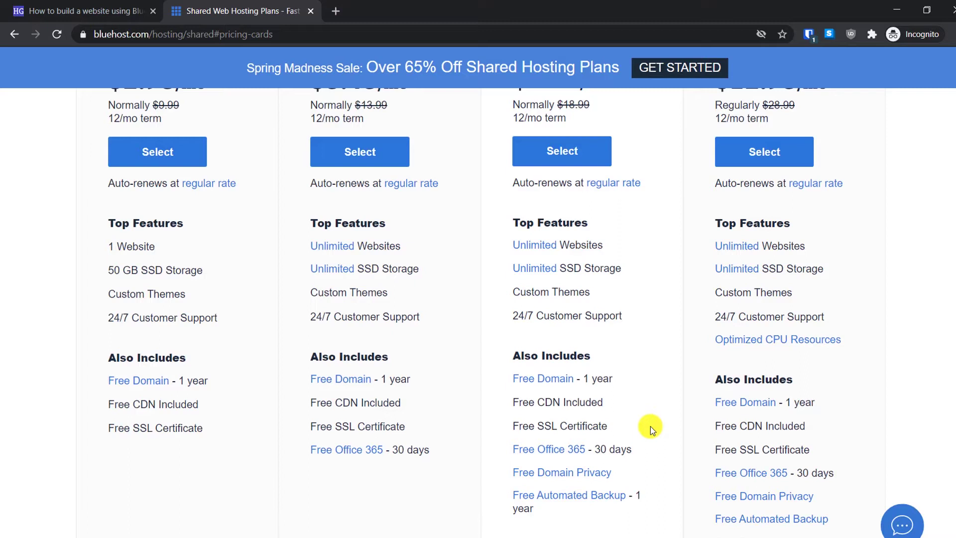
scroll(650, 426, up, 1)
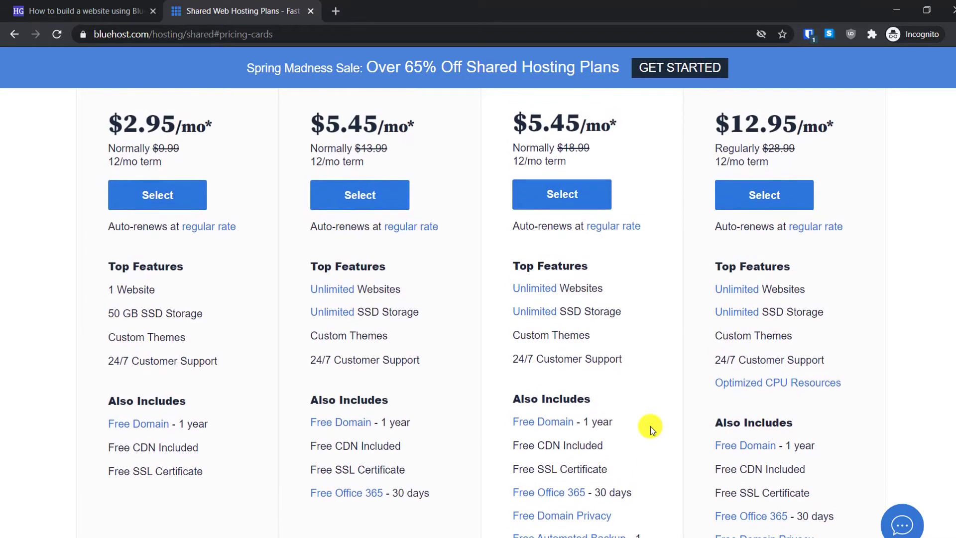
scroll(5, 297, up, 1)
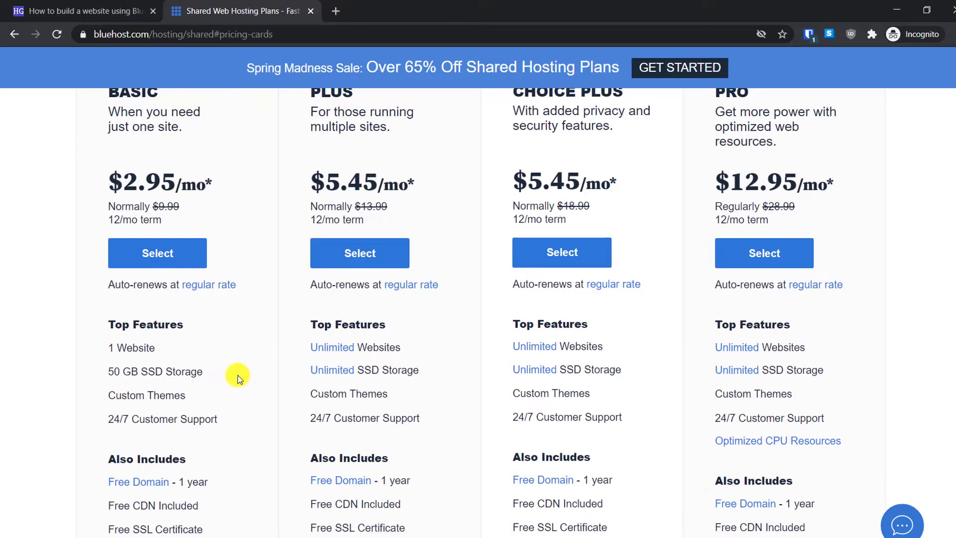
scroll(238, 375, up, 1)
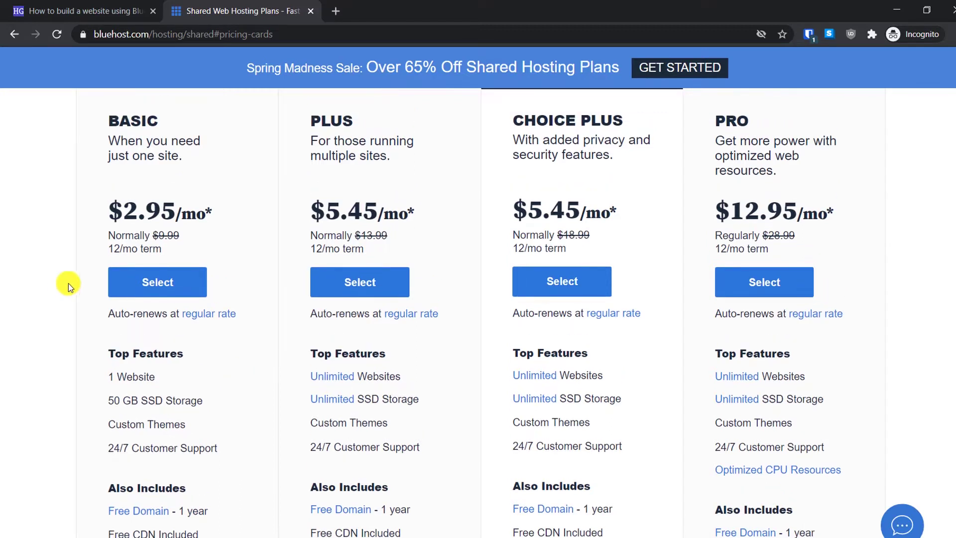
click(143, 283)
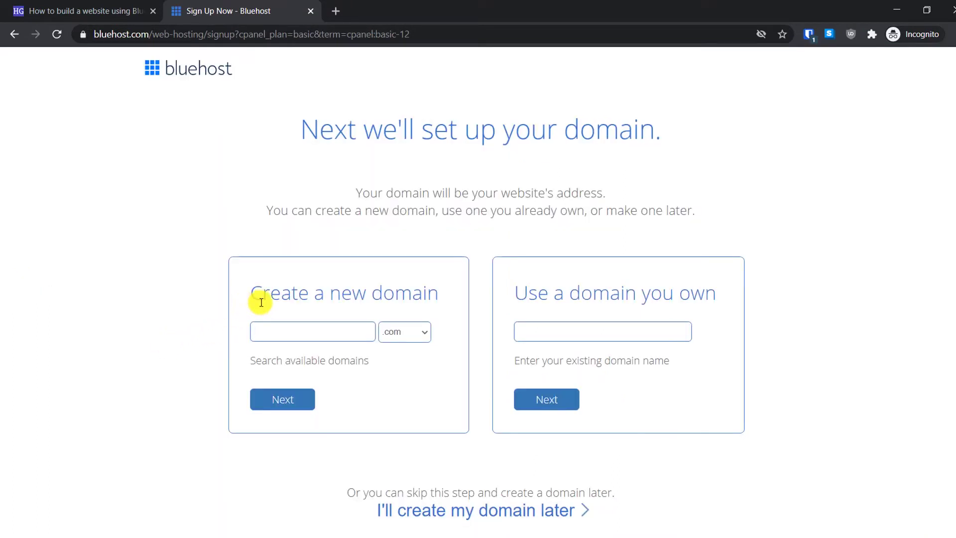
Request the new domain makewebsitesinhindi with the .com extension and continue to account creation
click(318, 335)
text(makeh)
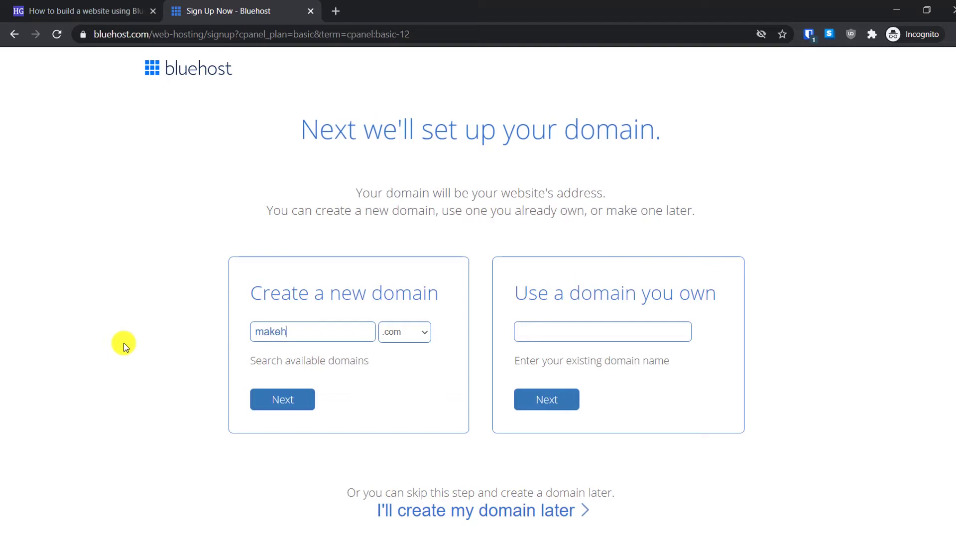
key(BackSpace)
text(websitesinhindi)
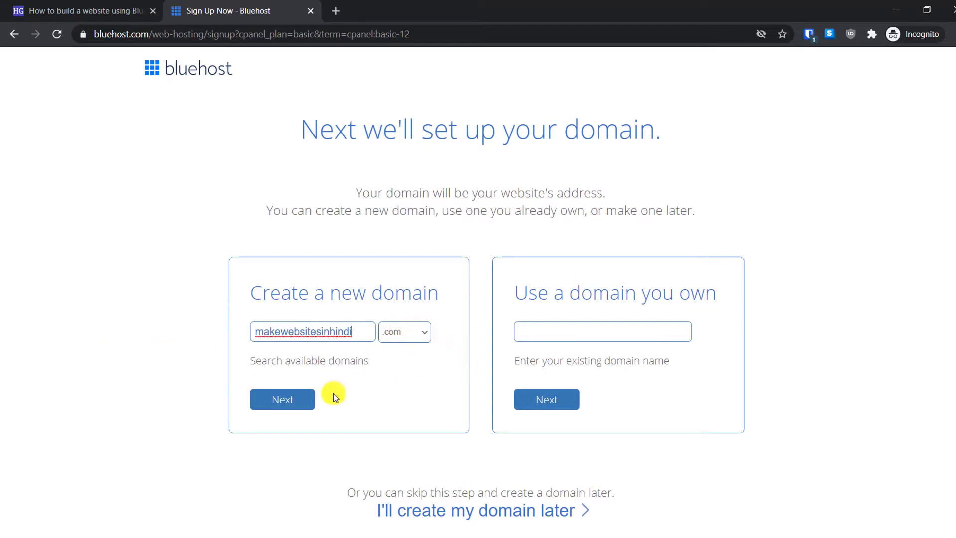
click(294, 400)
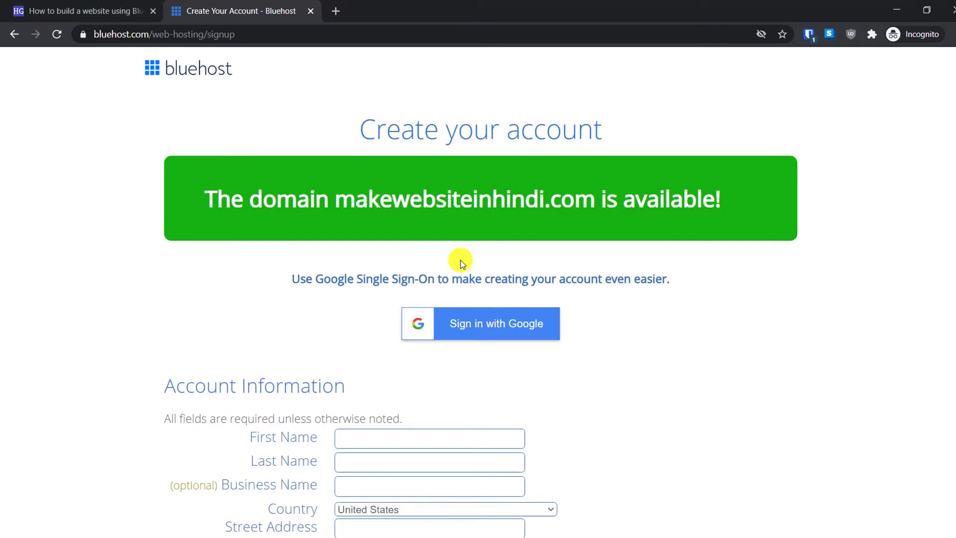
Keep Domain Privacy + Protection in the package extras and remove Codeguard Basic and SiteLock Security - Essential
scroll(463, 263, down, 4)
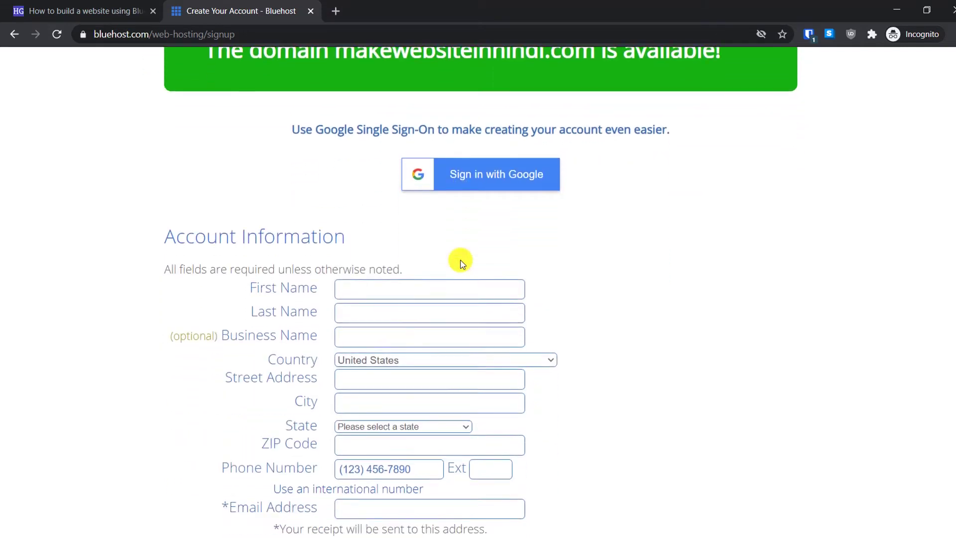
scroll(463, 263, down, 1)
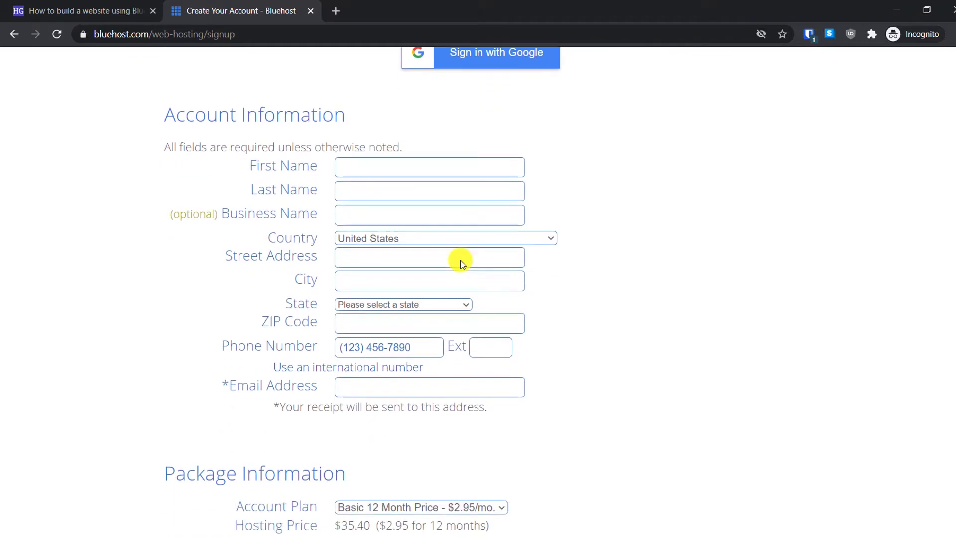
scroll(462, 263, down, 9)
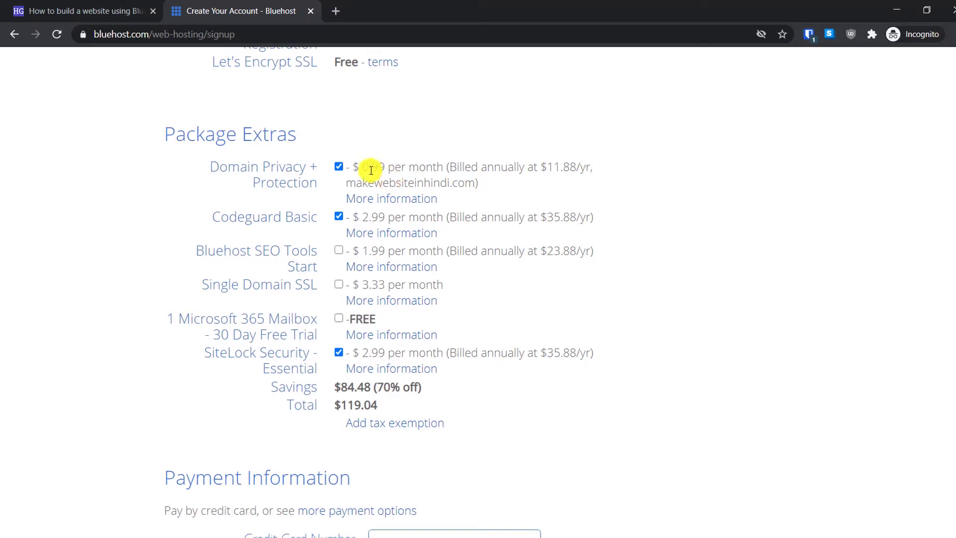
click(338, 169)
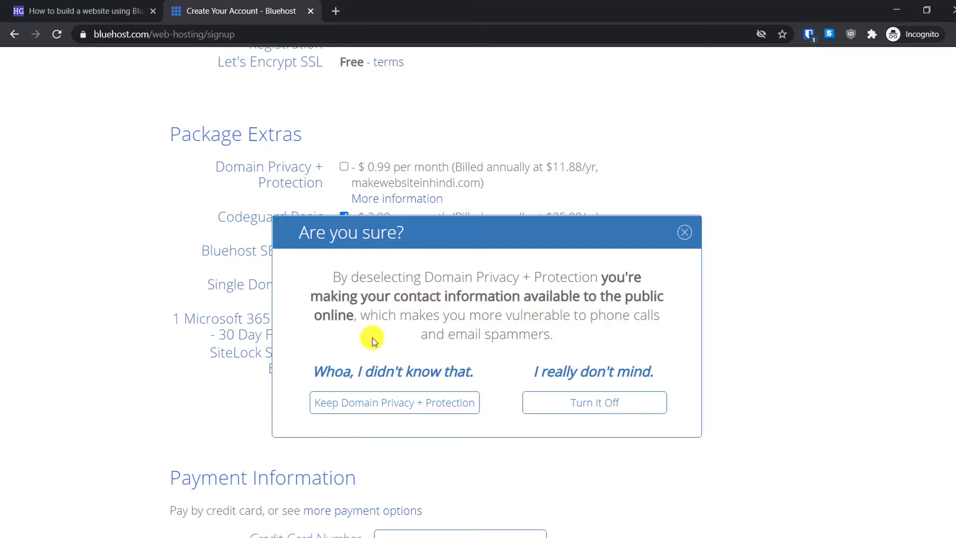
click(392, 404)
scroll(220, 178, down, 1)
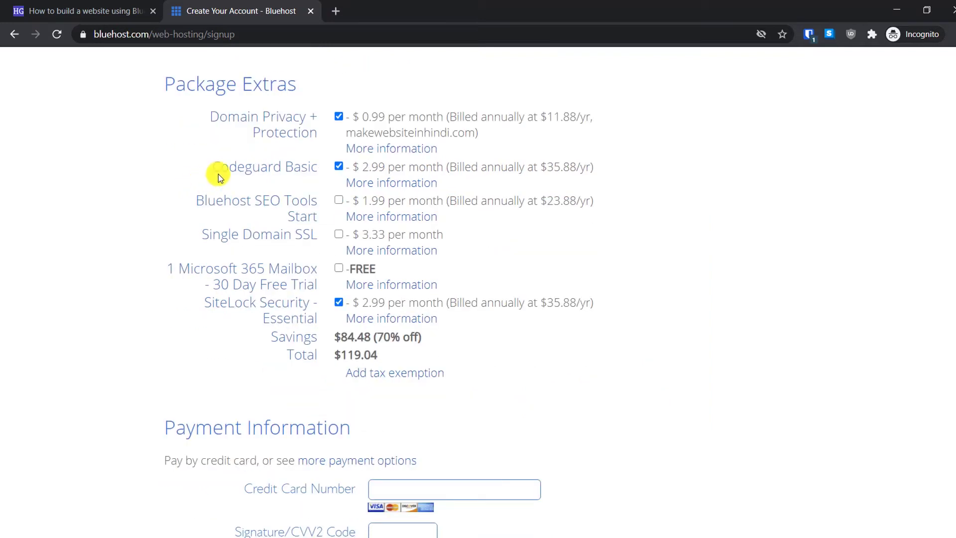
click(340, 167)
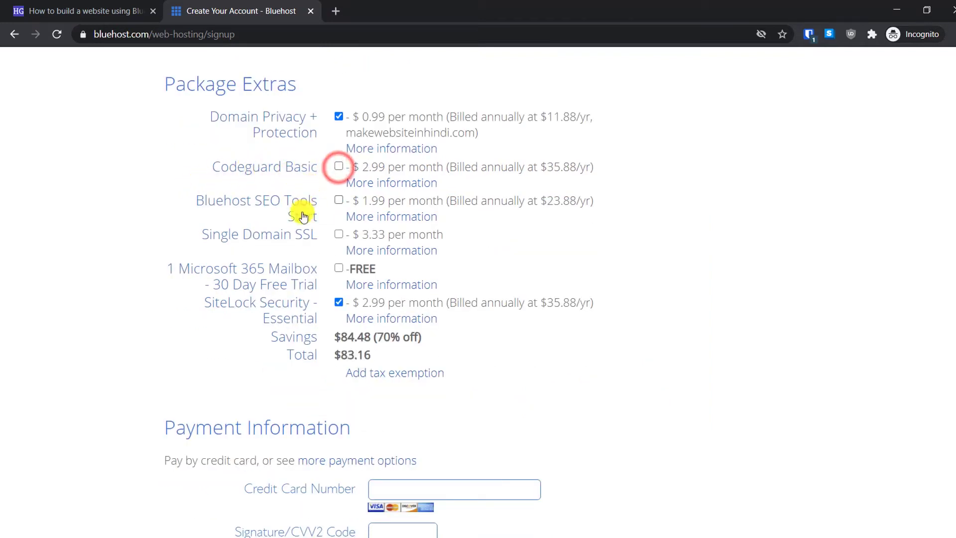
click(337, 302)
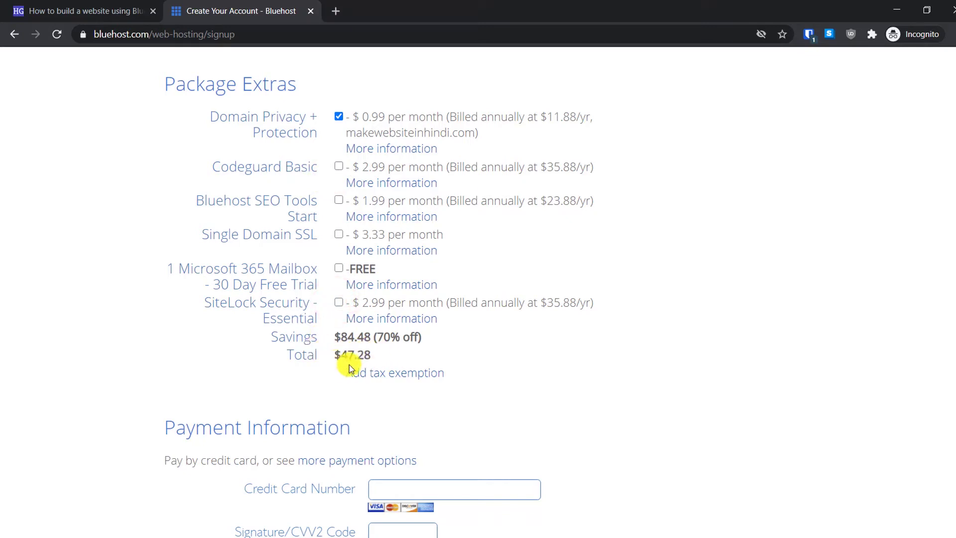
Agree to the Auto Renewal Terms, Terms of Service and Cancellation Policy and submit the hosting order
scroll(588, 299, down, 6)
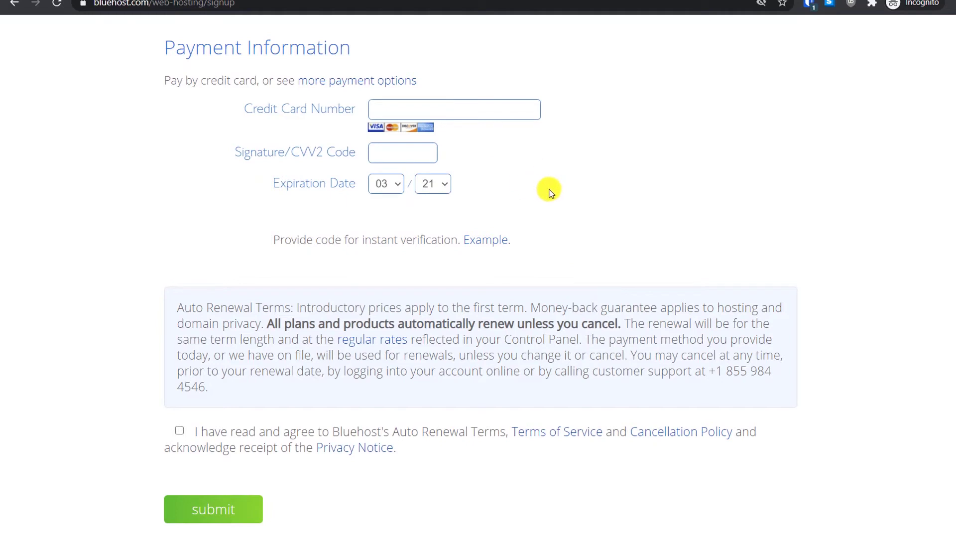
click(180, 431)
click(230, 518)
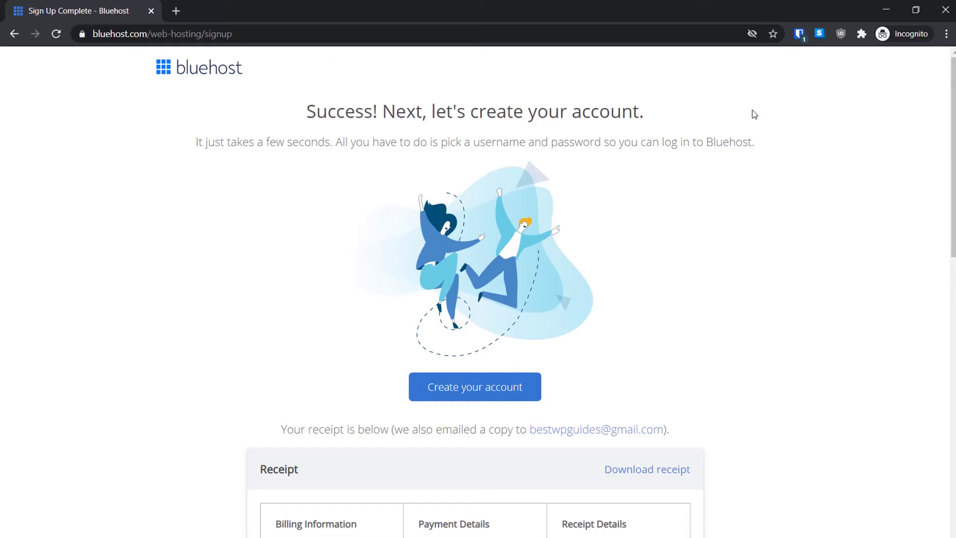
Look over the purchase receipt and verify the email address from Bluehost's WHOIS verification message in Gmail
scroll(755, 114, down, 7)
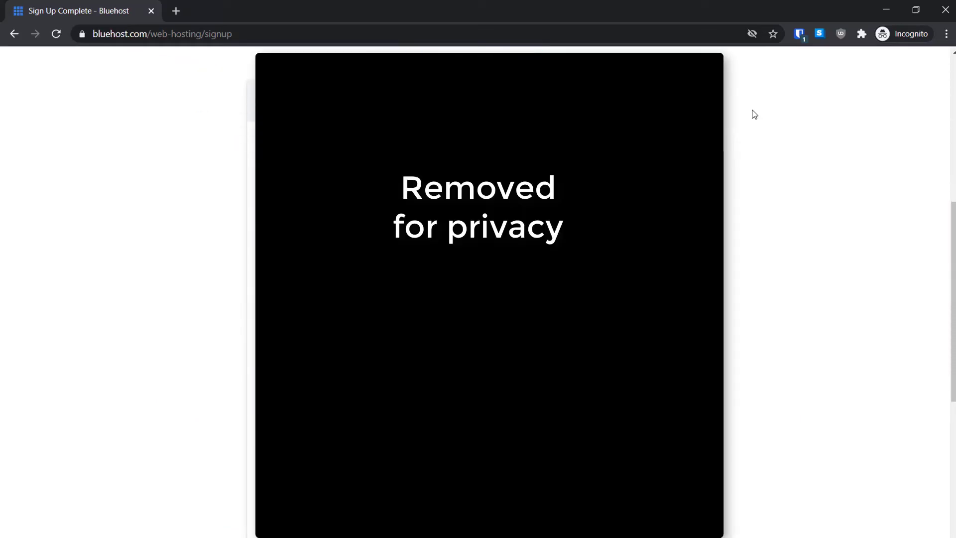
scroll(754, 114, down, 2)
scroll(755, 115, up, 3)
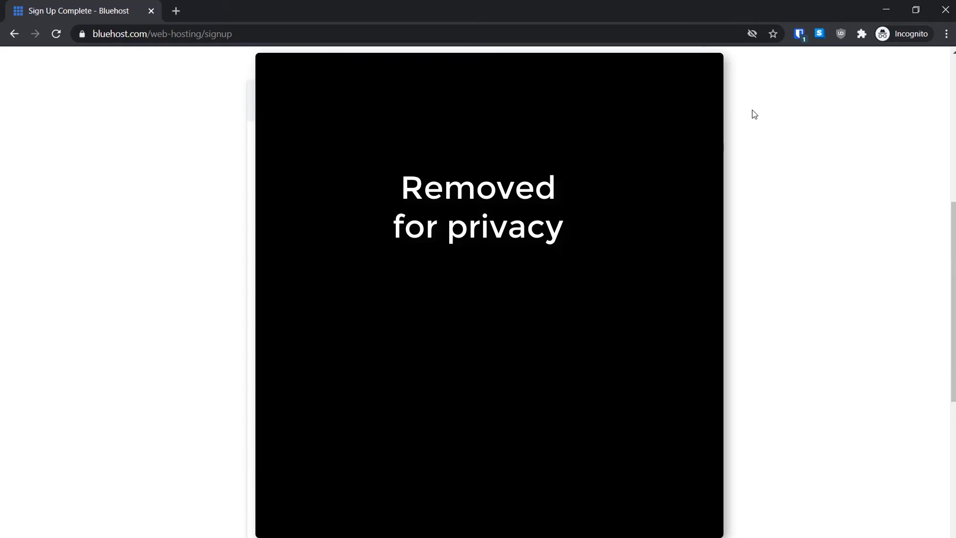
scroll(755, 115, down, 4)
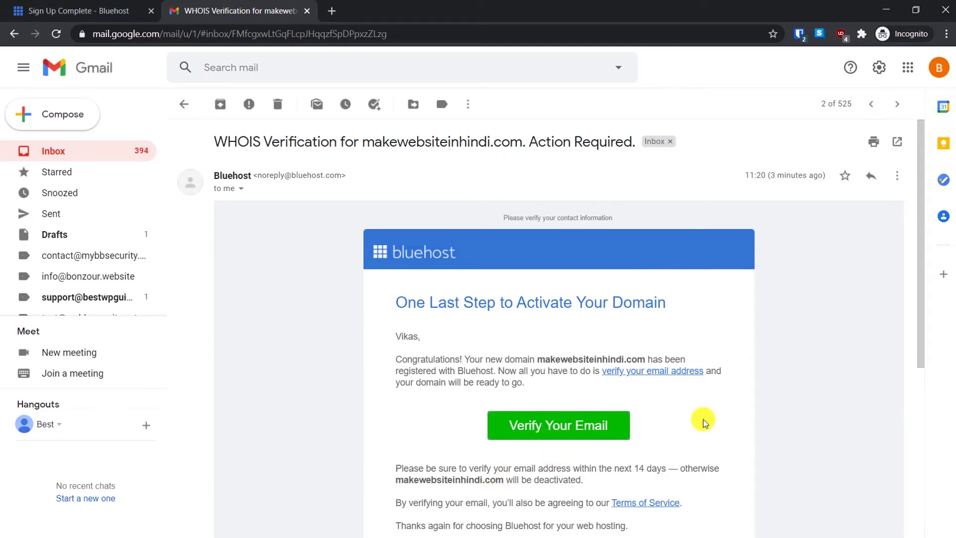
click(552, 429)
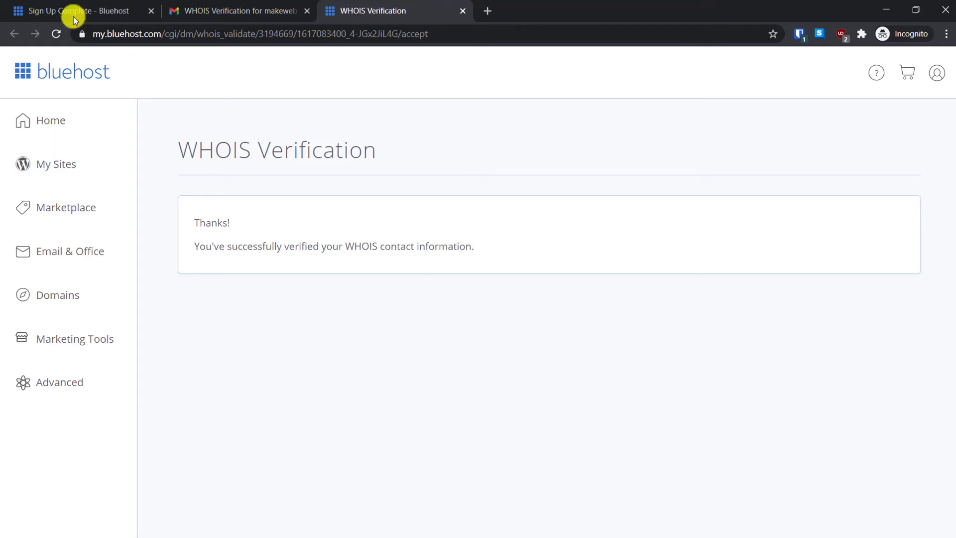
Create the Bluehost account for the domain by setting and retyping the account password and agreeing to the Privacy Policy and Terms of Service
click(49, 10)
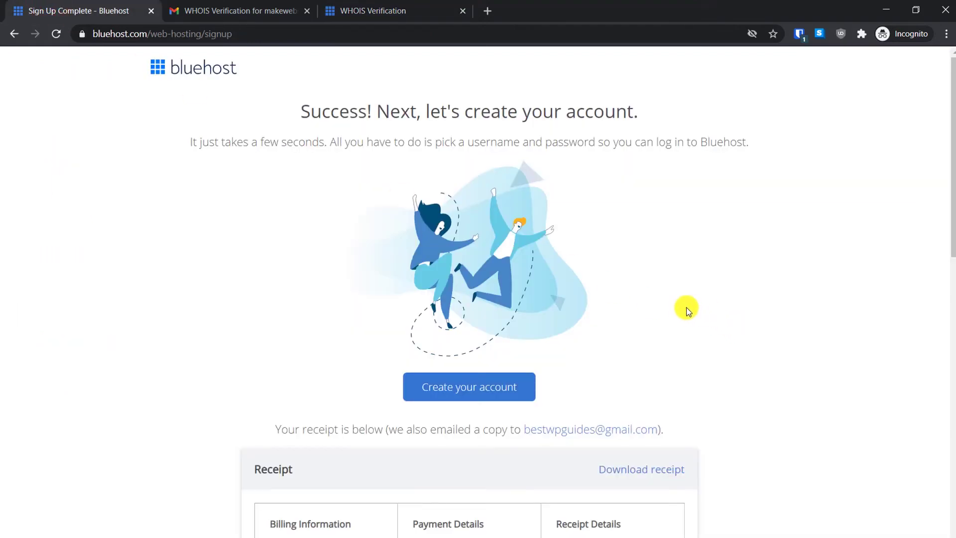
click(506, 388)
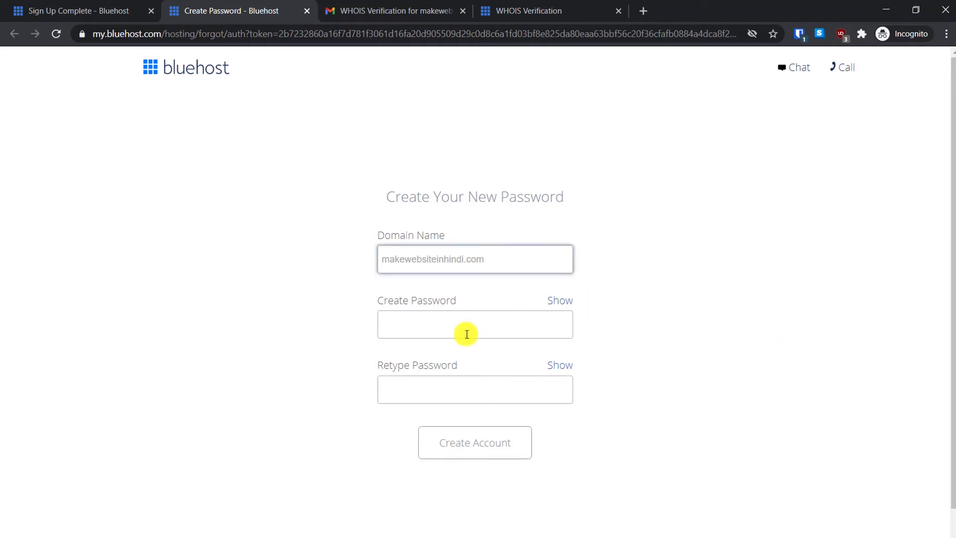
click(452, 328)
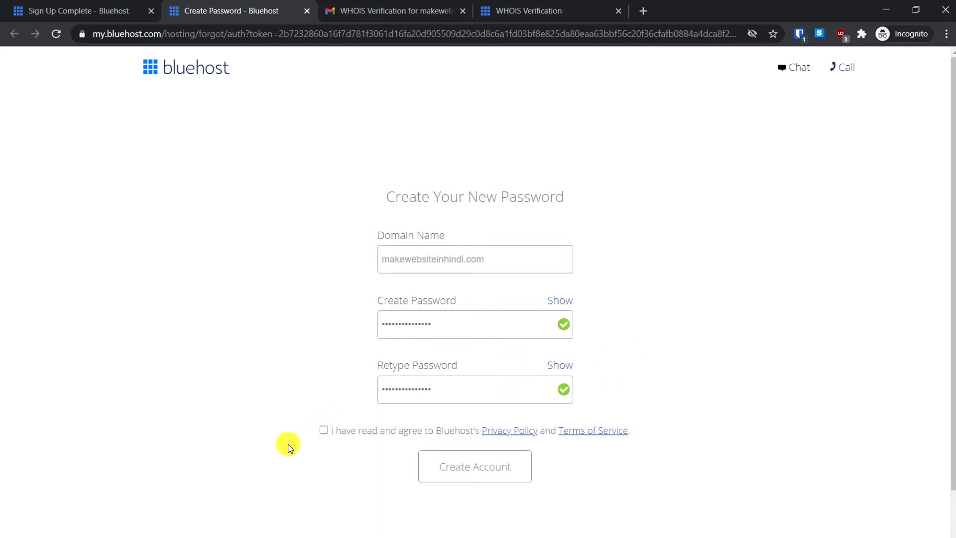
click(324, 431)
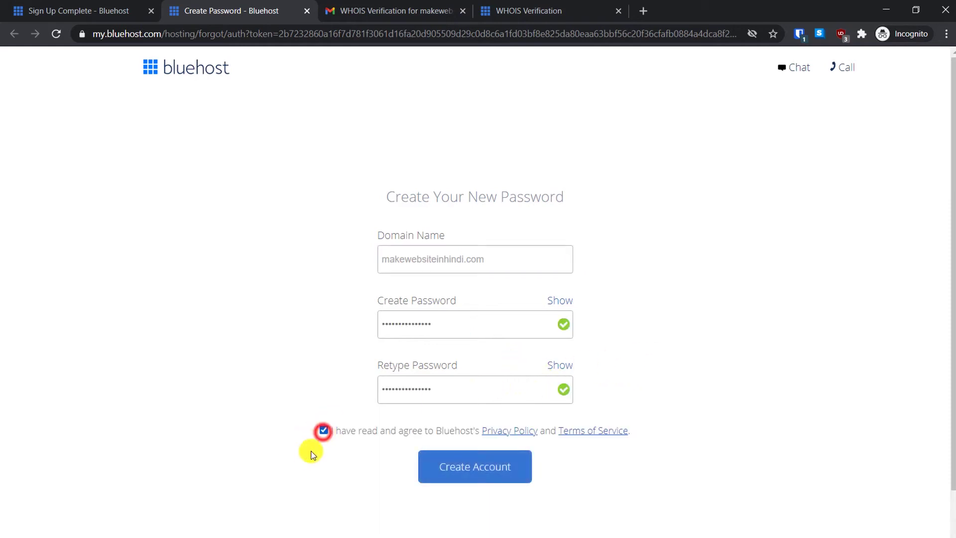
click(491, 479)
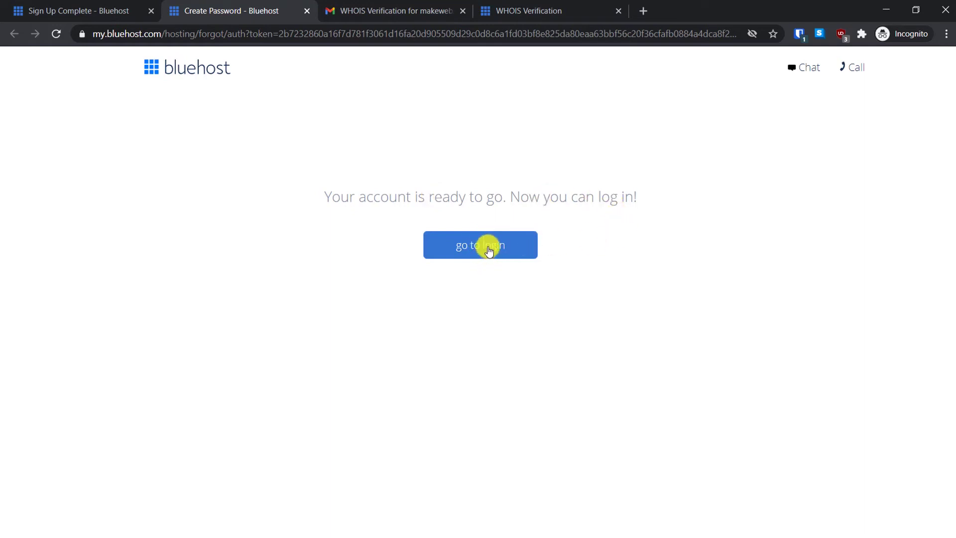
Log in to the hosting account for makewebsiteinhindi.com with the account password
click(484, 249)
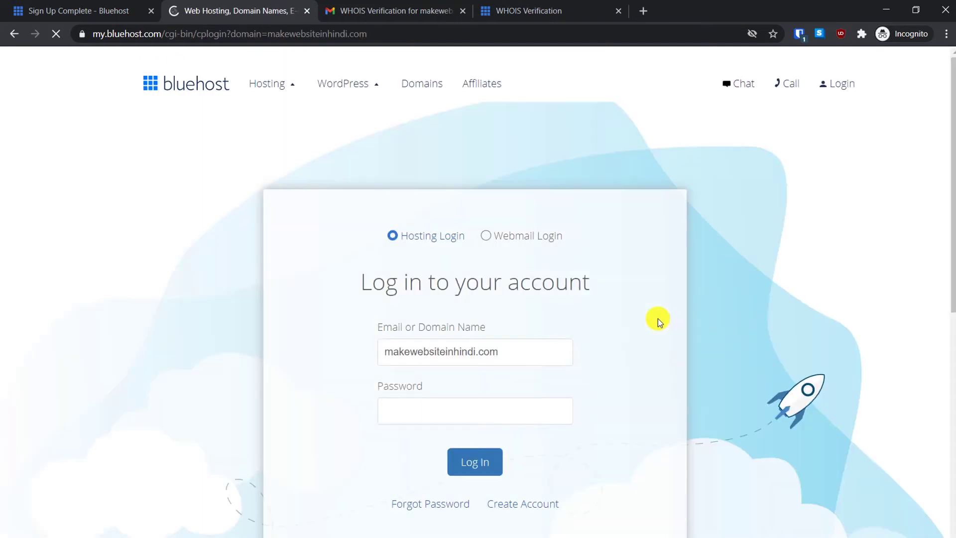
click(454, 340)
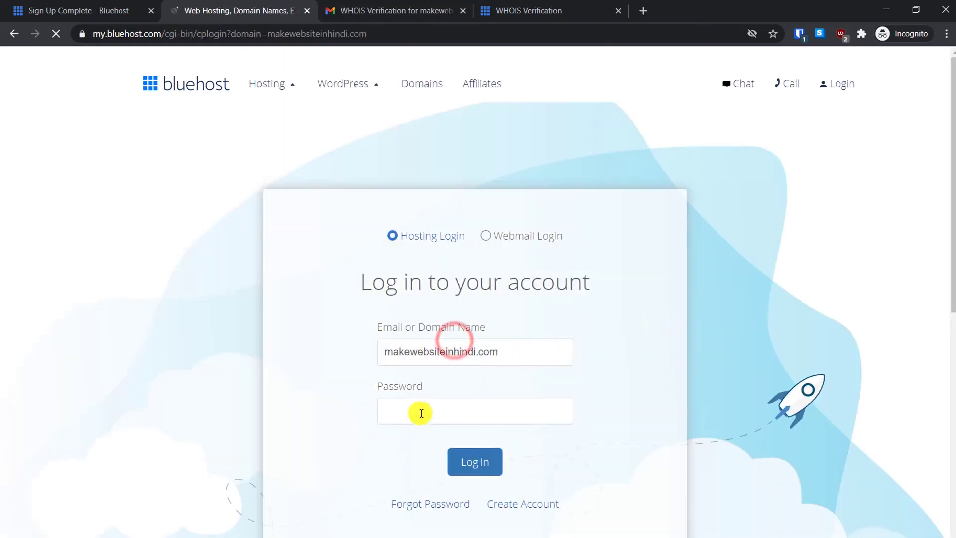
click(421, 413)
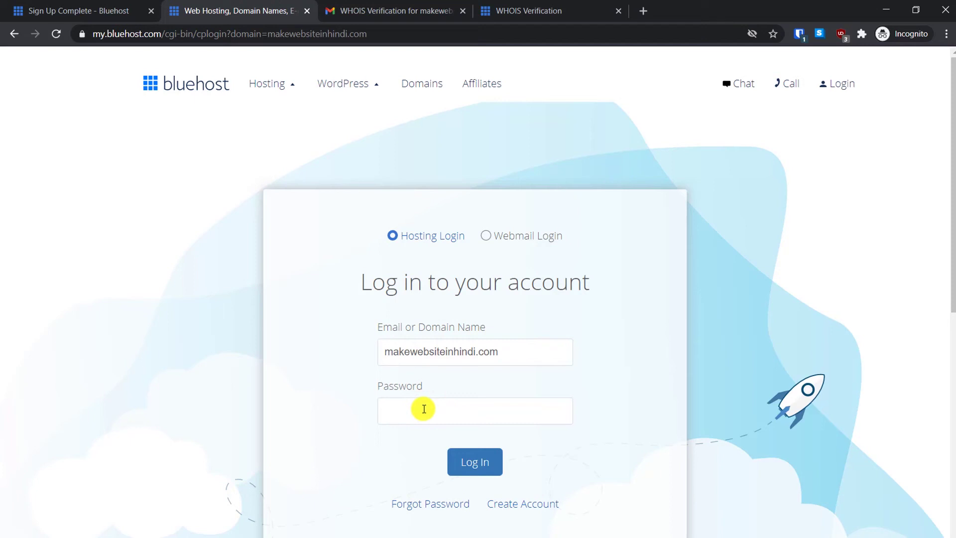
key(ctrl+v)
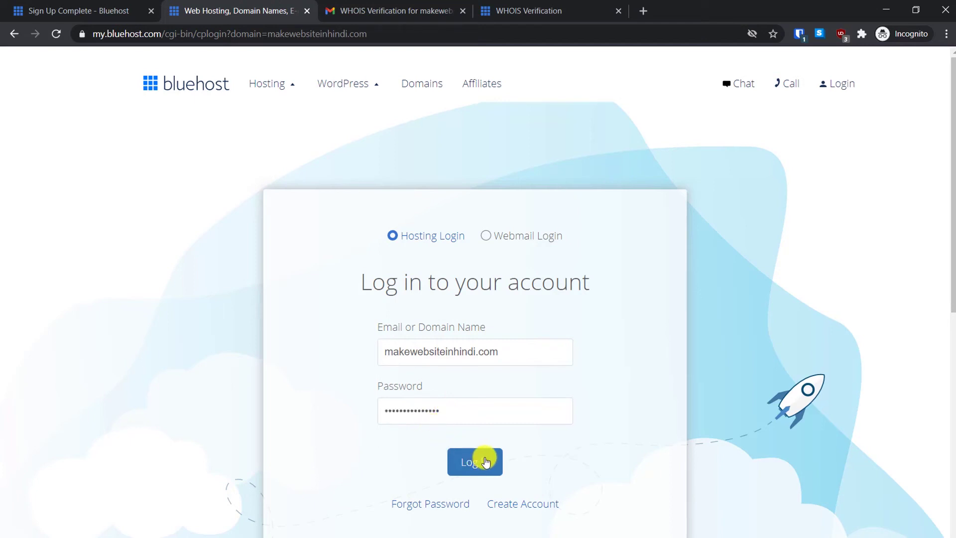
click(485, 462)
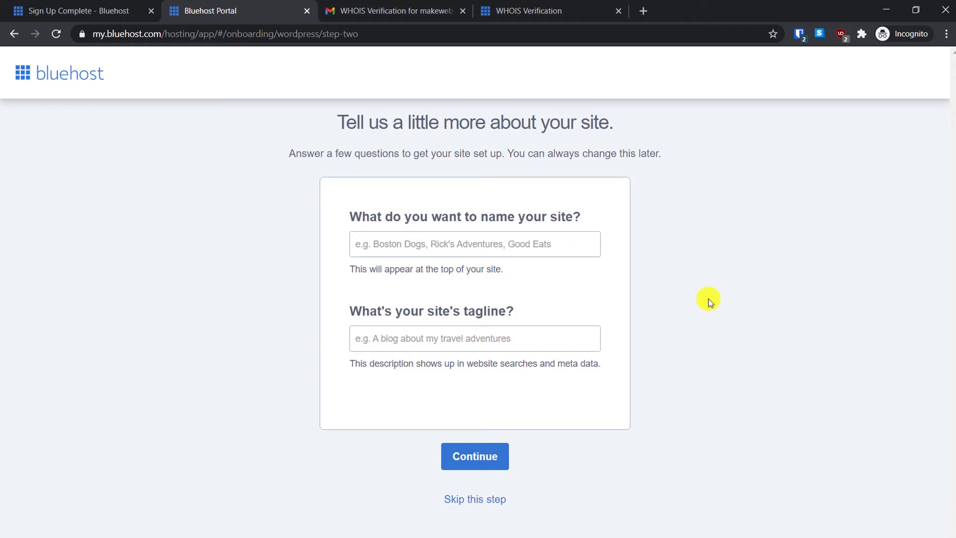
Name the site "Make A Website in Hindi", give it the tagline "Learn to create your own website in Hindi", and continue the setup
click(527, 241)
text(Make A Website in Hindi)
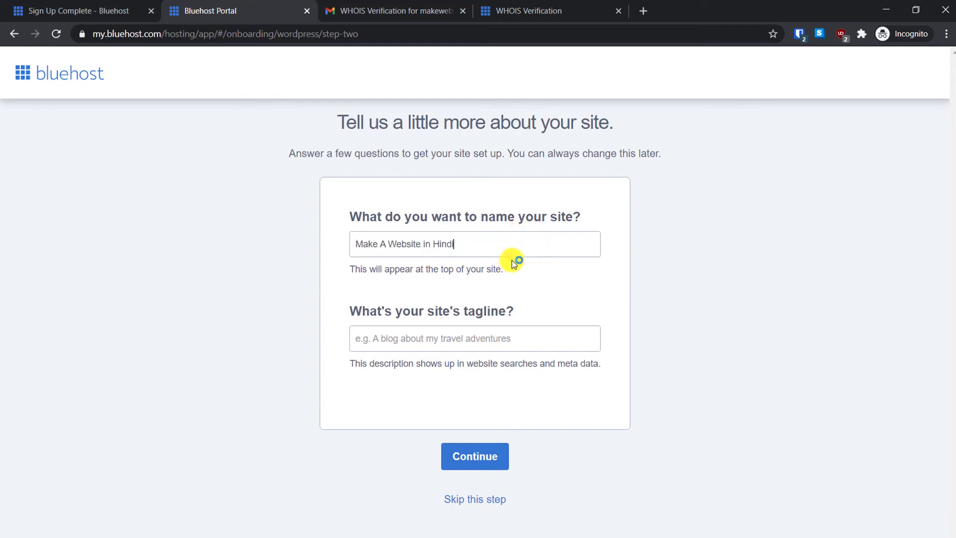
click(475, 343)
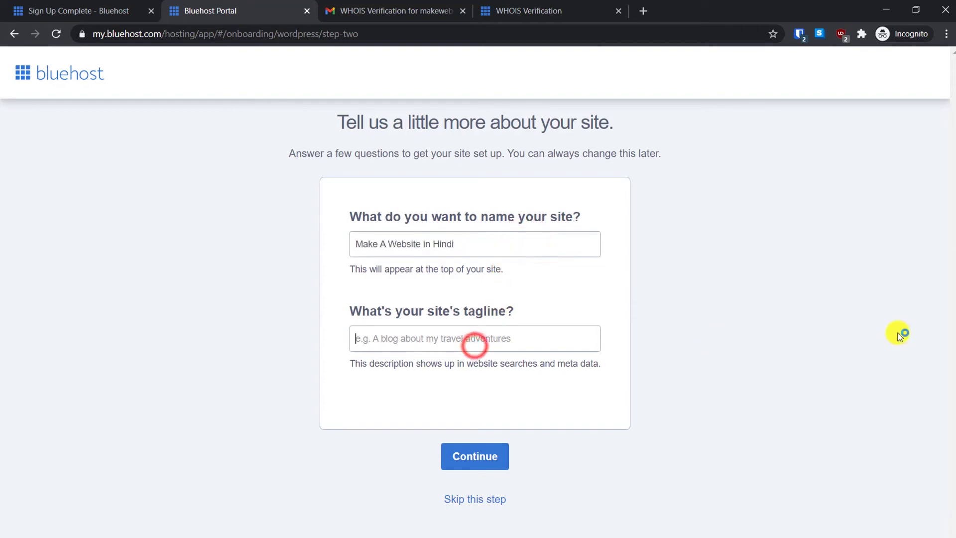
text(Learn to create your own website in Hindi)
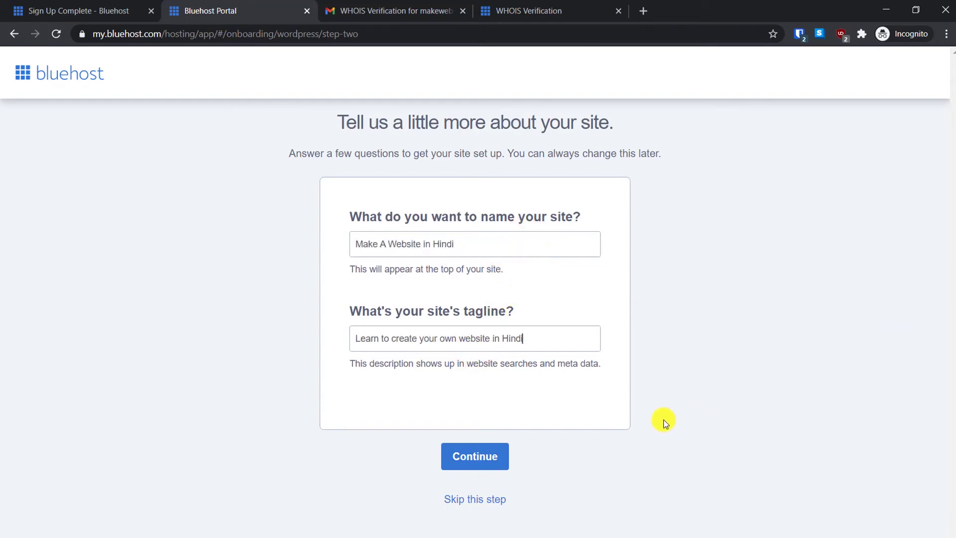
click(495, 463)
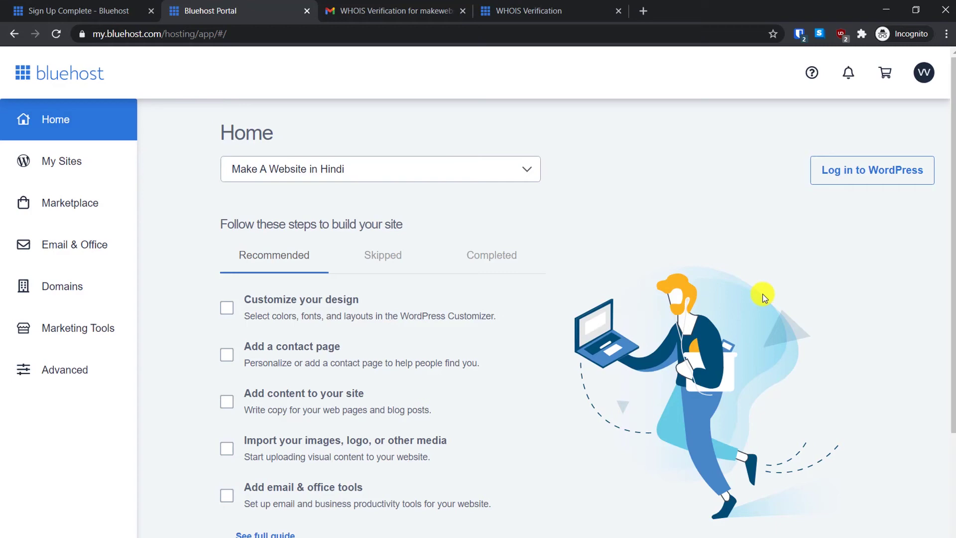
Log in to WordPress from the hosting portal and open the site's front end in a separate tab
click(870, 175)
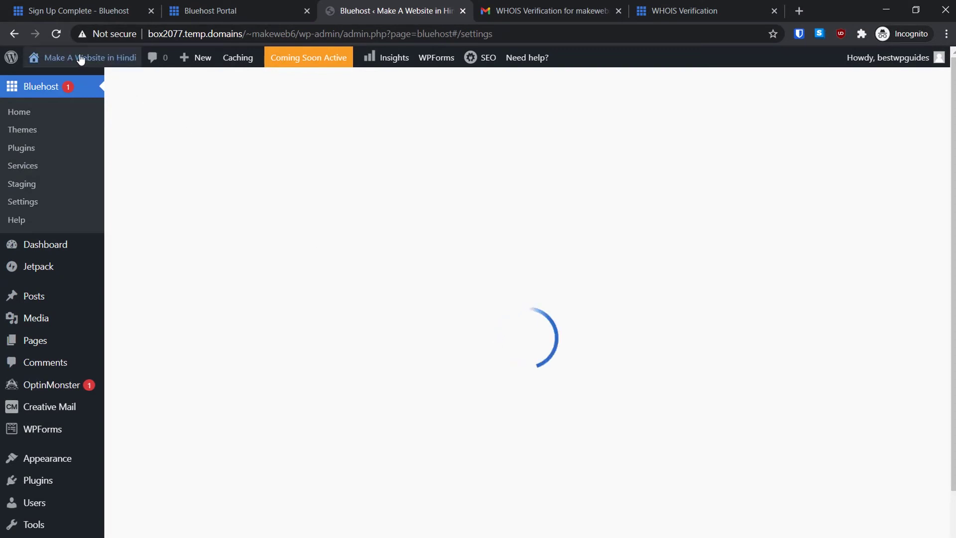
mouse_move(59, 62)
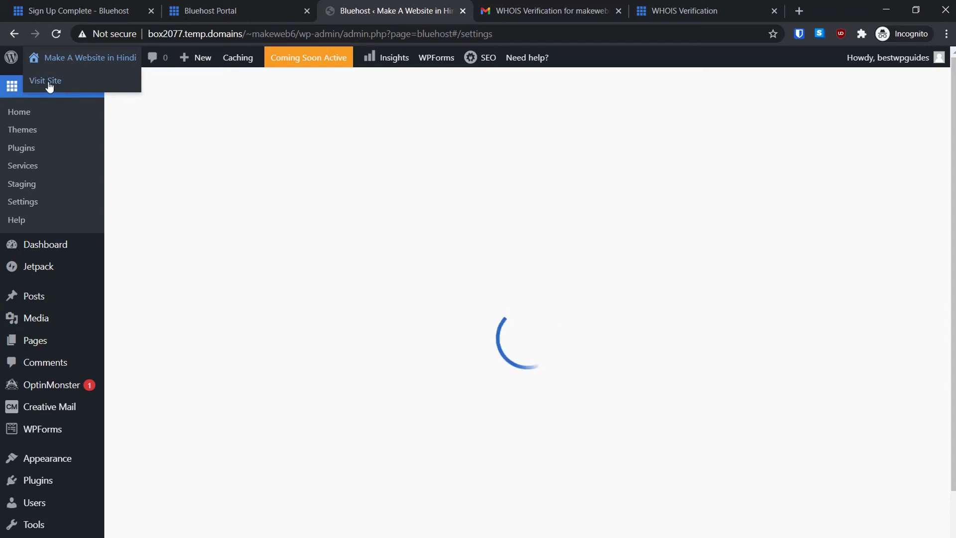
right_click(49, 82)
click(90, 91)
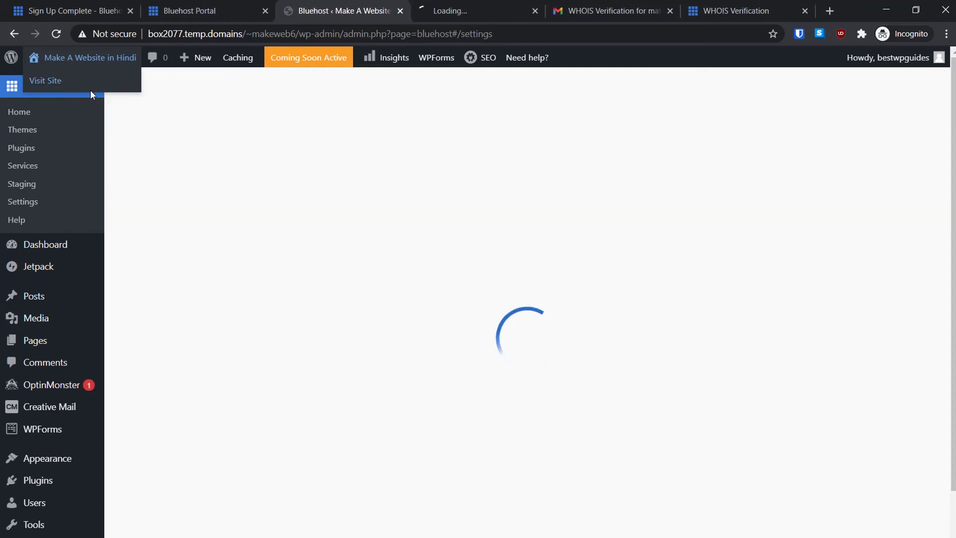
key(ctrl+Tab)
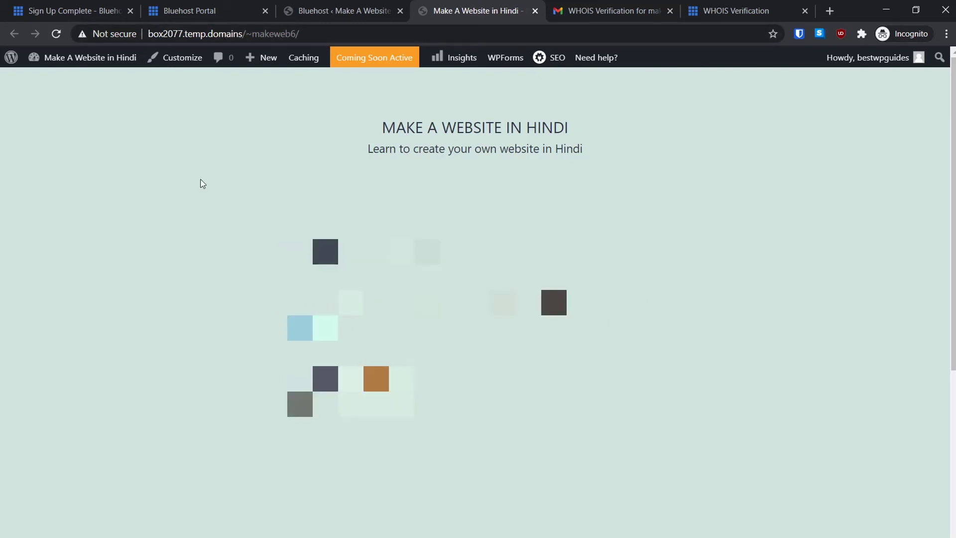
Open the Welcome to Bluehost email in Gmail and follow its Basic Web Hosting domain link to the site
click(561, 9)
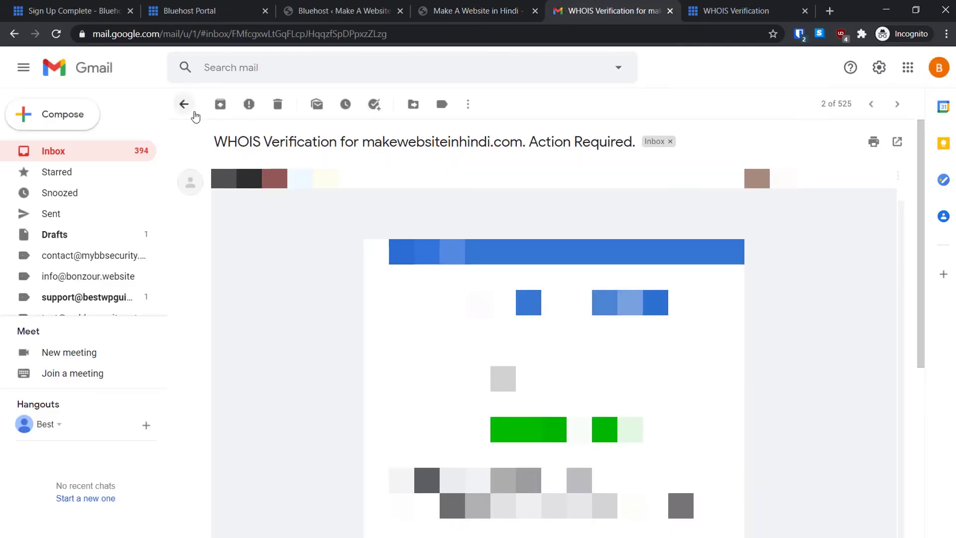
click(194, 117)
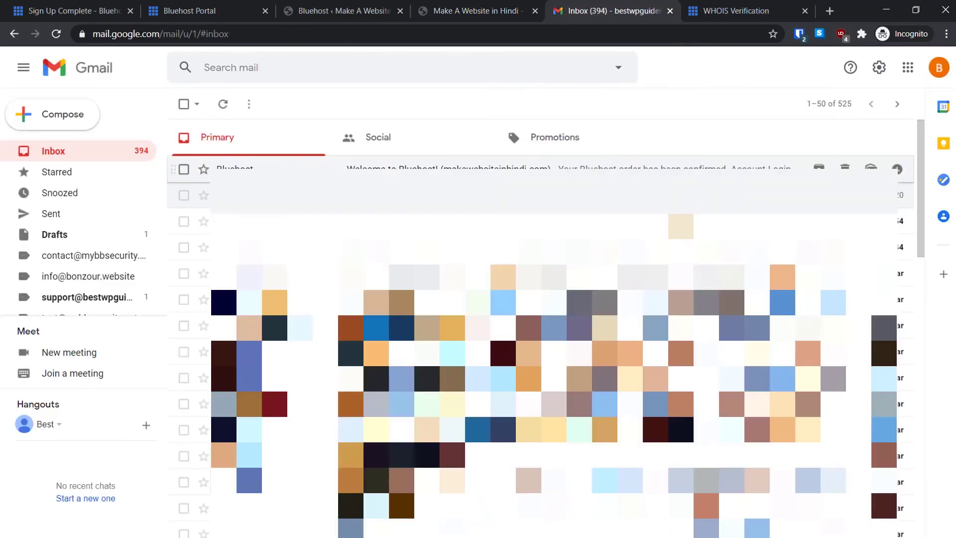
click(199, 167)
scroll(553, 329, down, 5)
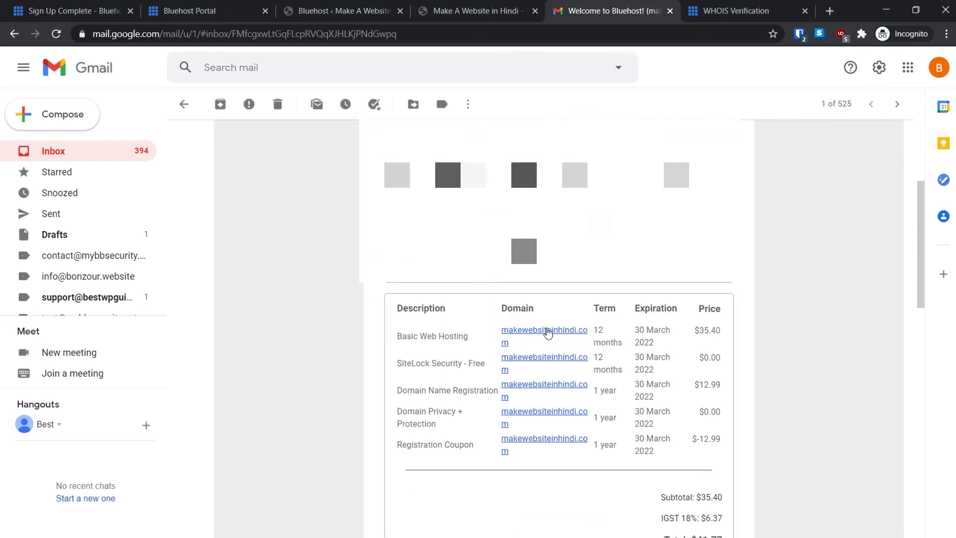
click(548, 332)
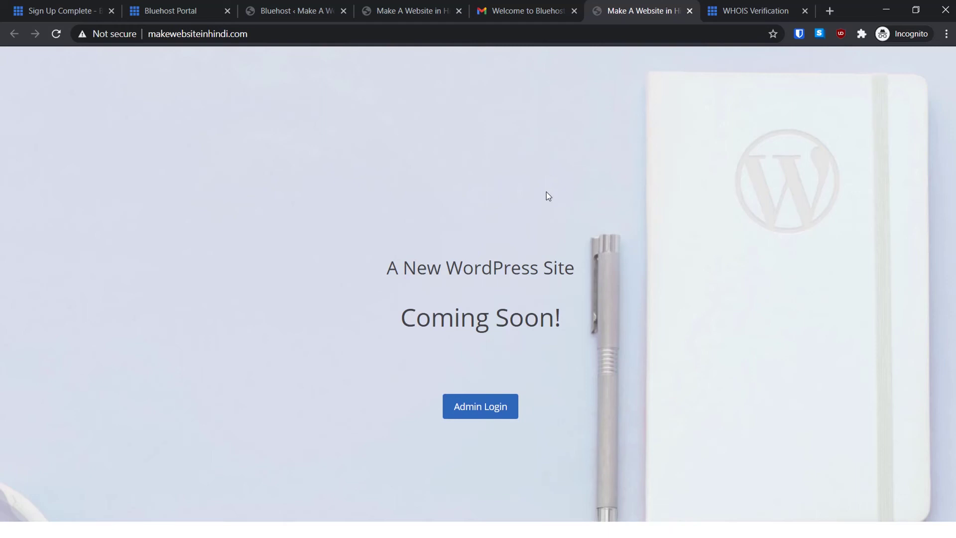
Turn off the Coming Soon Page in WordPress's Bluehost settings and reload makewebsiteinhindi.com to check the public site
click(282, 6)
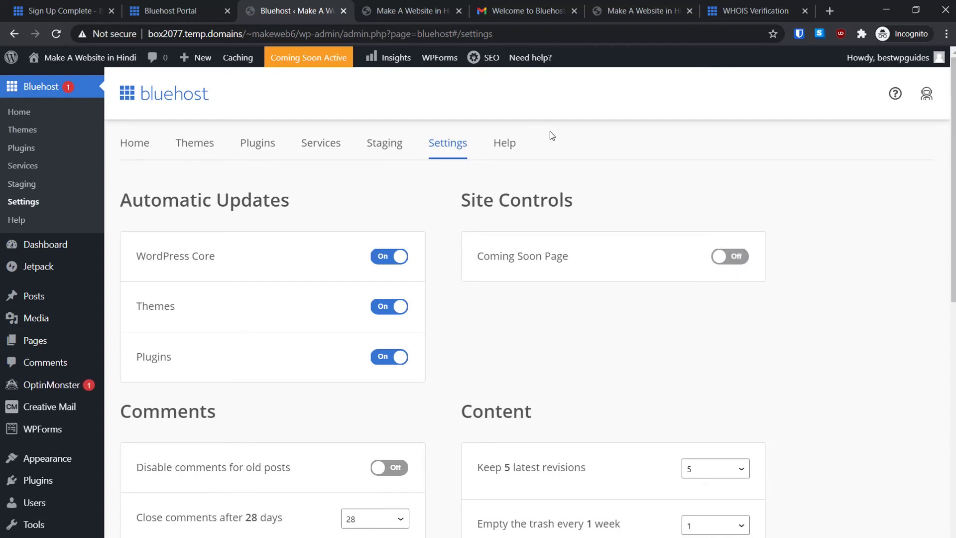
click(624, 8)
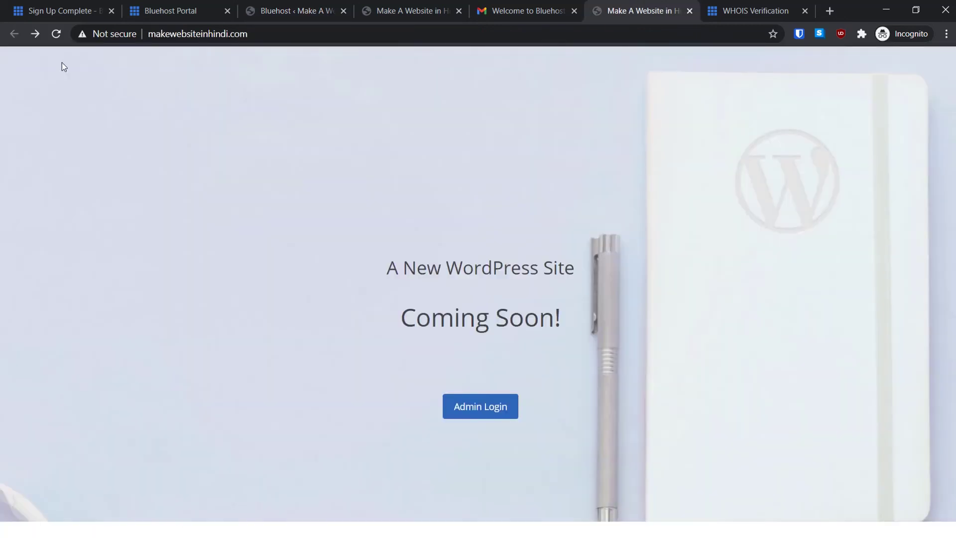
click(56, 33)
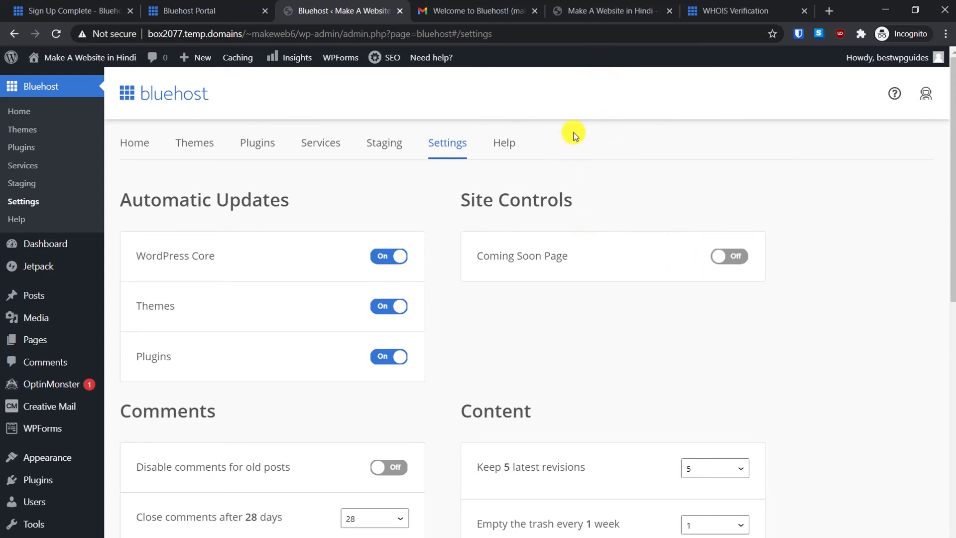
click(605, 6)
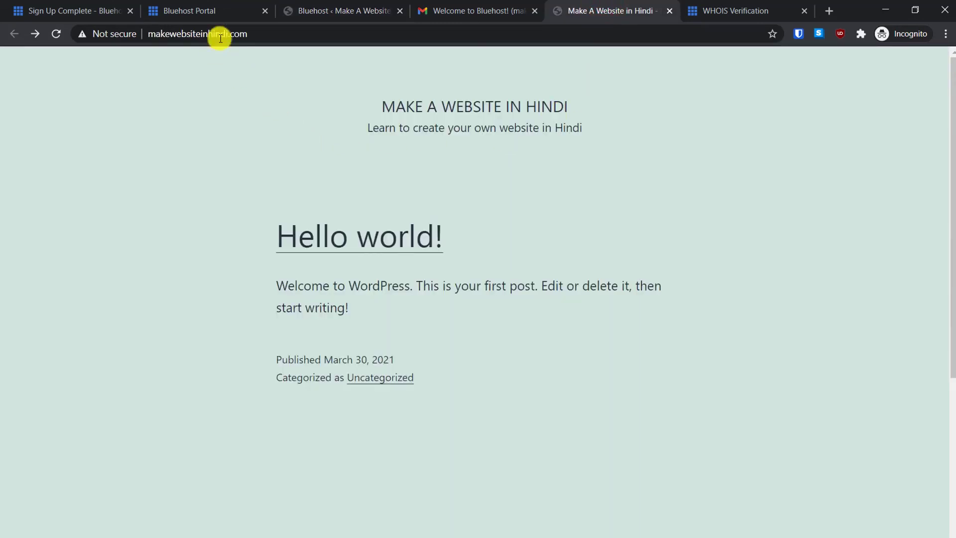
click(319, 6)
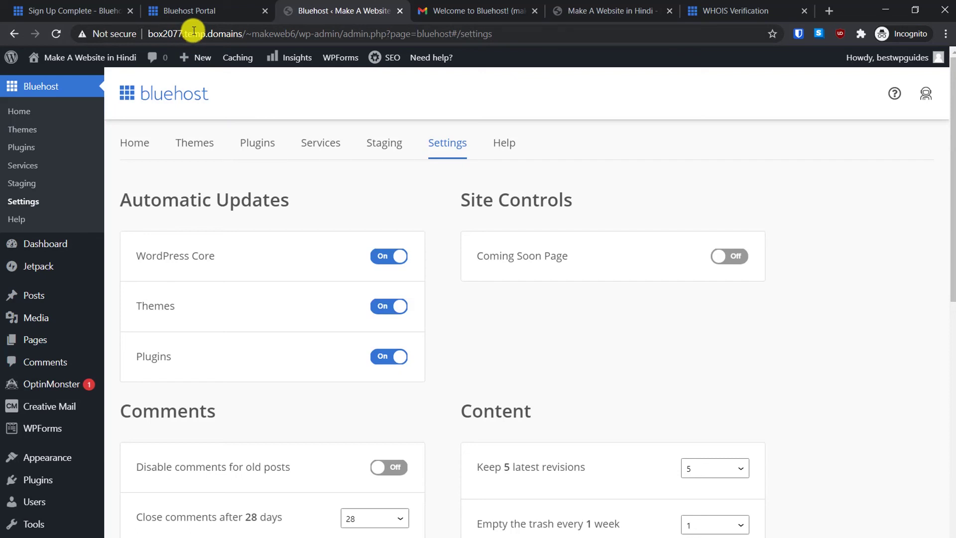
Open the Site URL settings of the Make A Website in Hindi site in the Bluehost portal
click(187, 10)
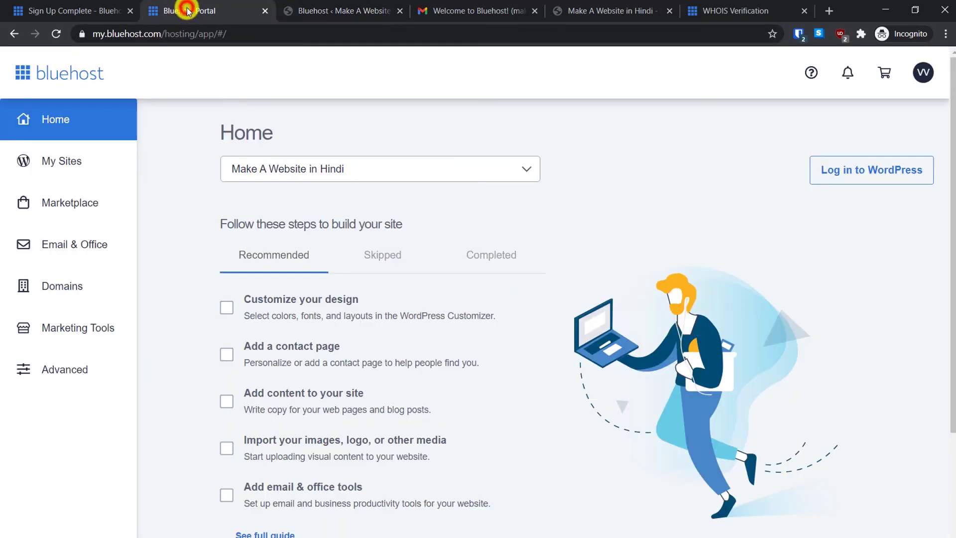
click(54, 169)
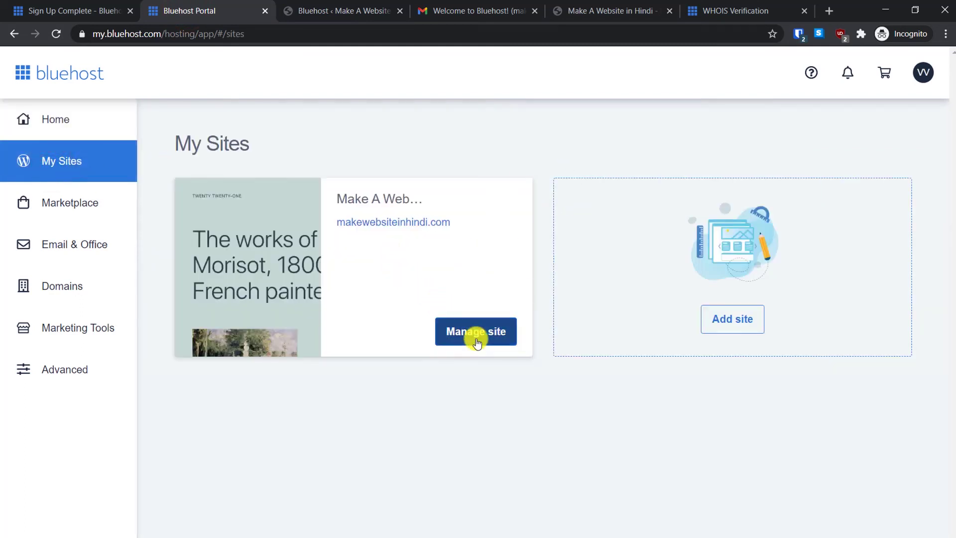
click(477, 342)
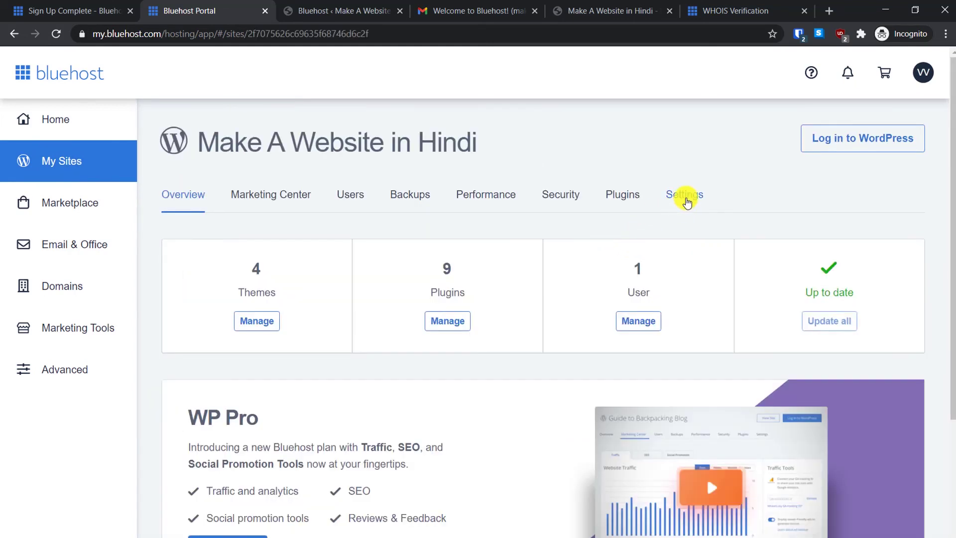
click(686, 197)
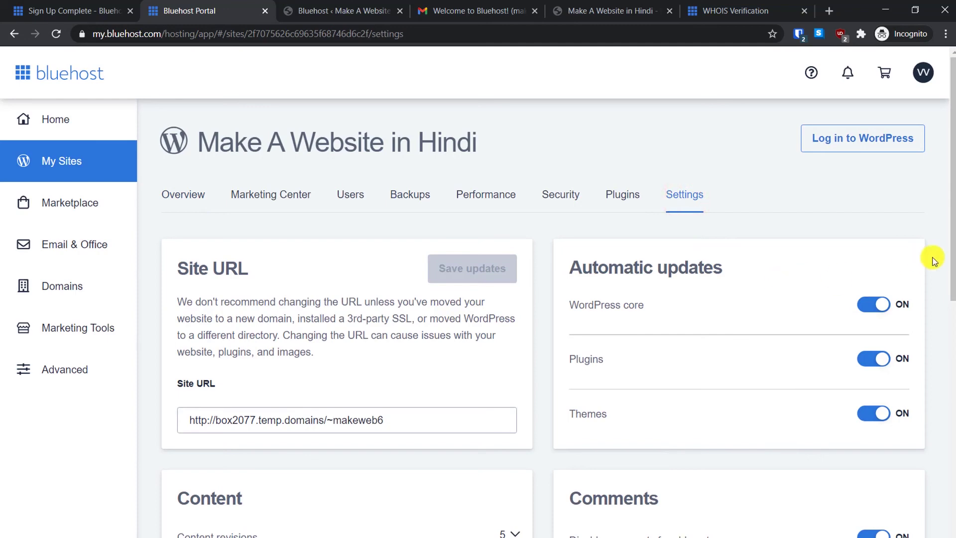
drag(952, 254, 951, 319)
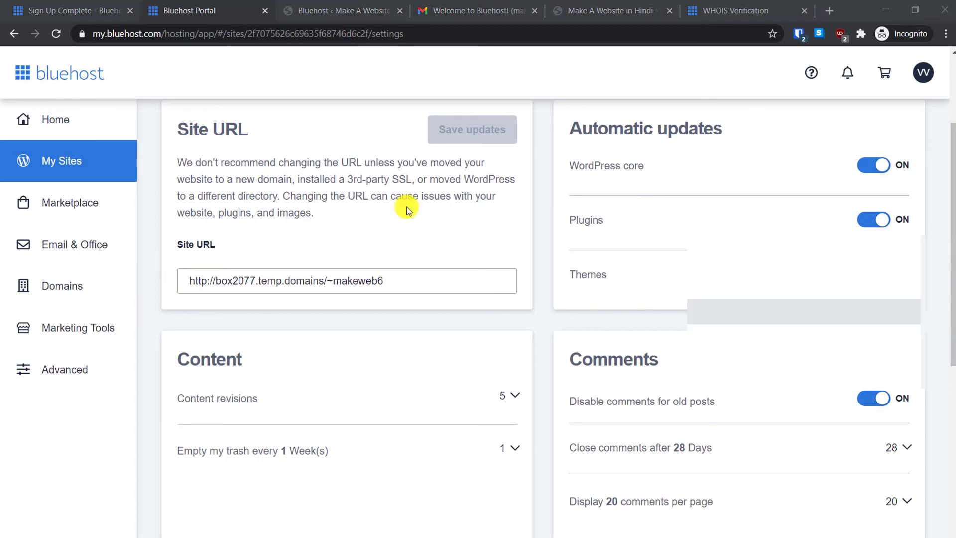
Switch to a new Notepad document and paste a backup copy of the site's temporary Site URL into it
key(super)
text(notep)
key(Return)
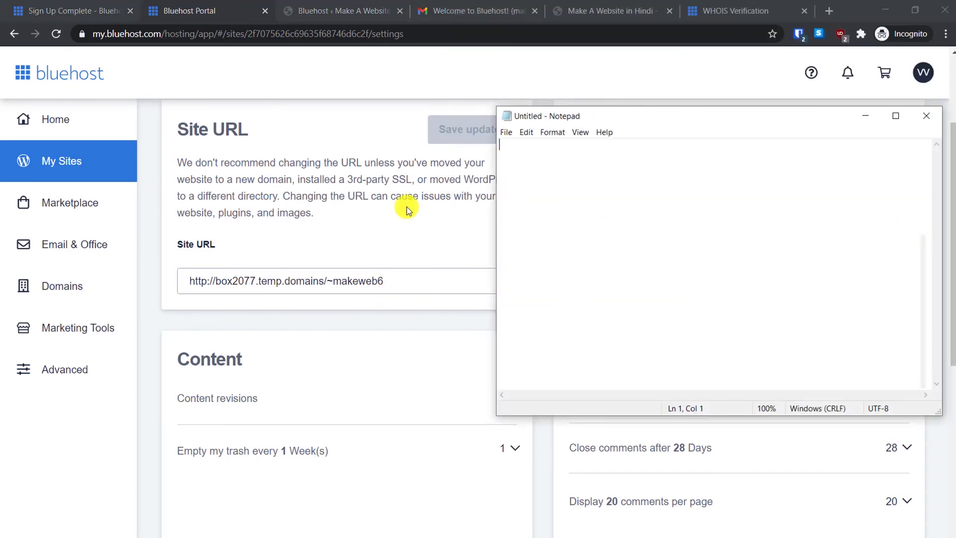
click(395, 281)
key(ctrl+a)
right_click(249, 282)
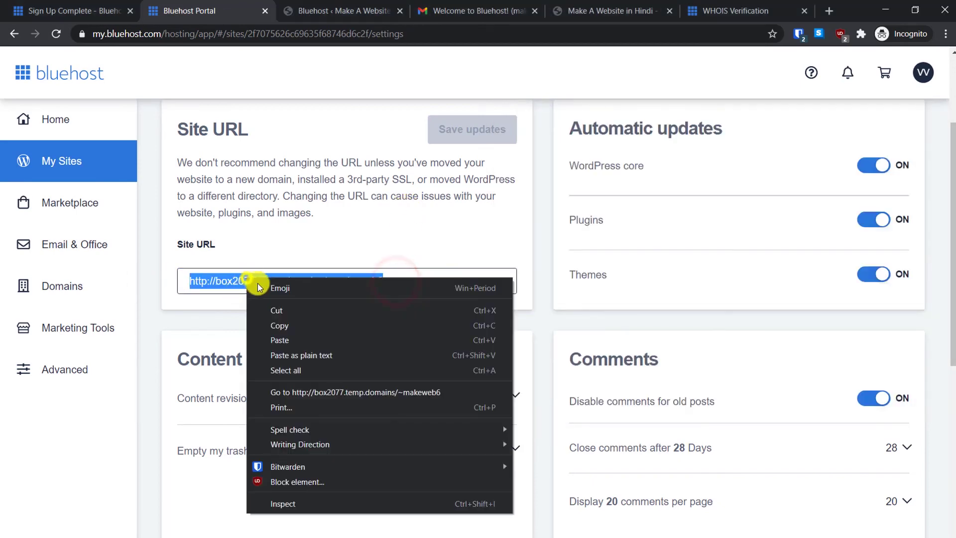
click(288, 320)
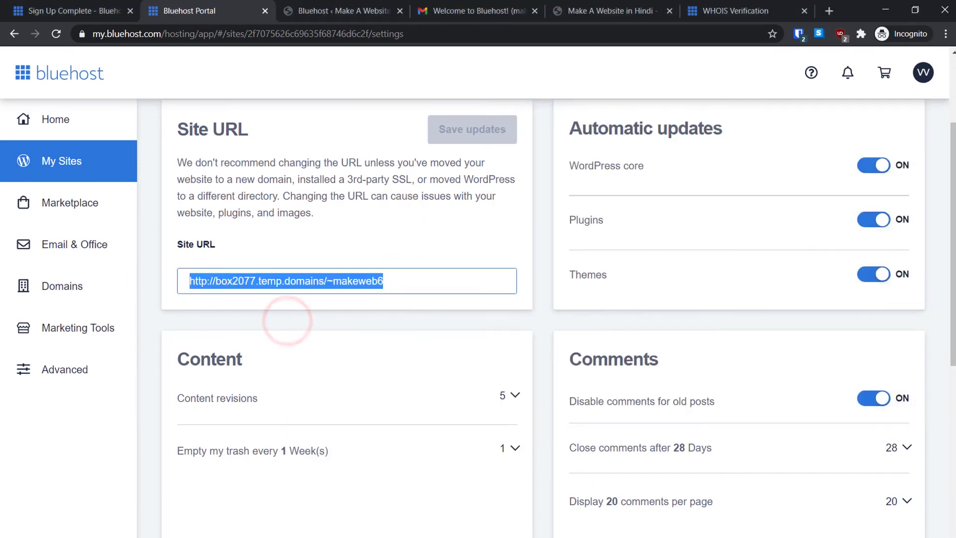
key(alt+Tab)
key(ctrl+v)
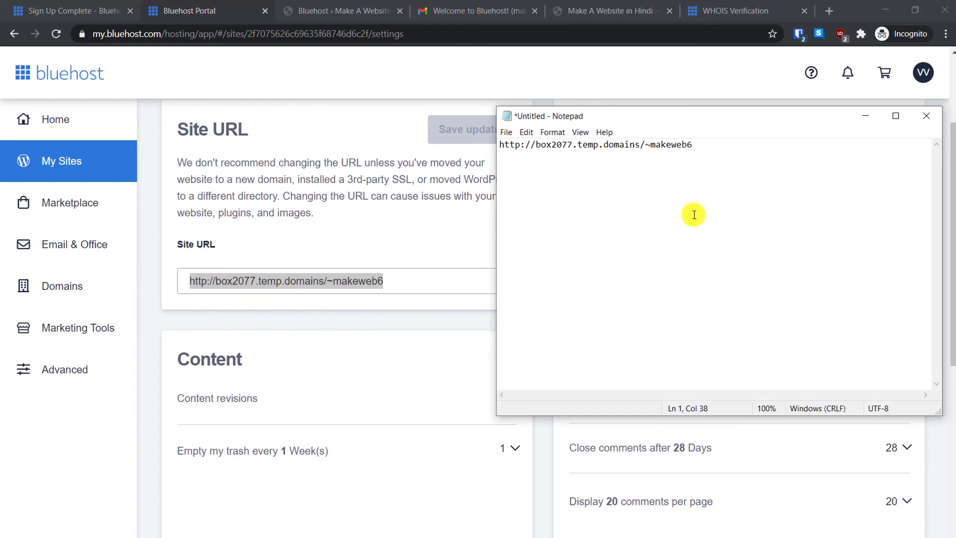
Return to the browser and copy the full address makewebsiteinhindi.com from the public site's page
click(409, 194)
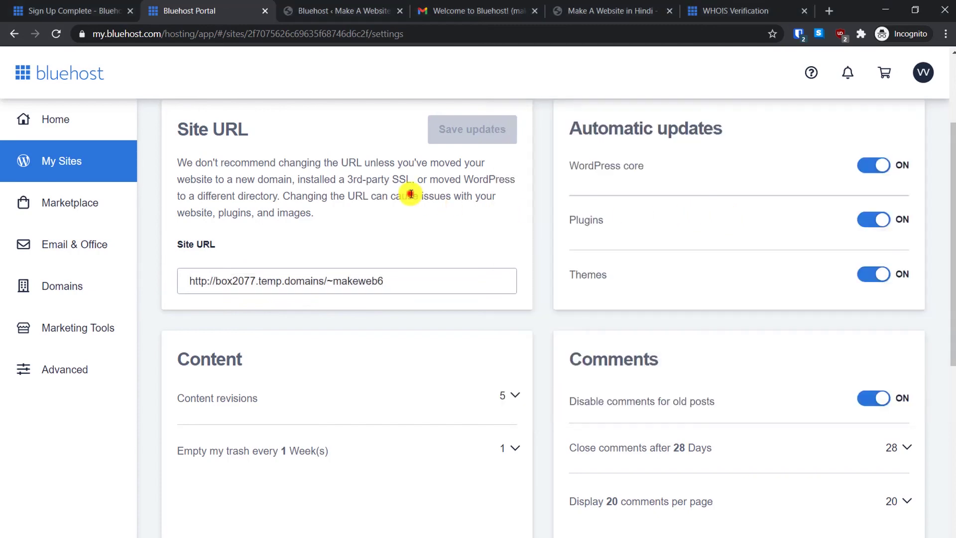
click(585, 7)
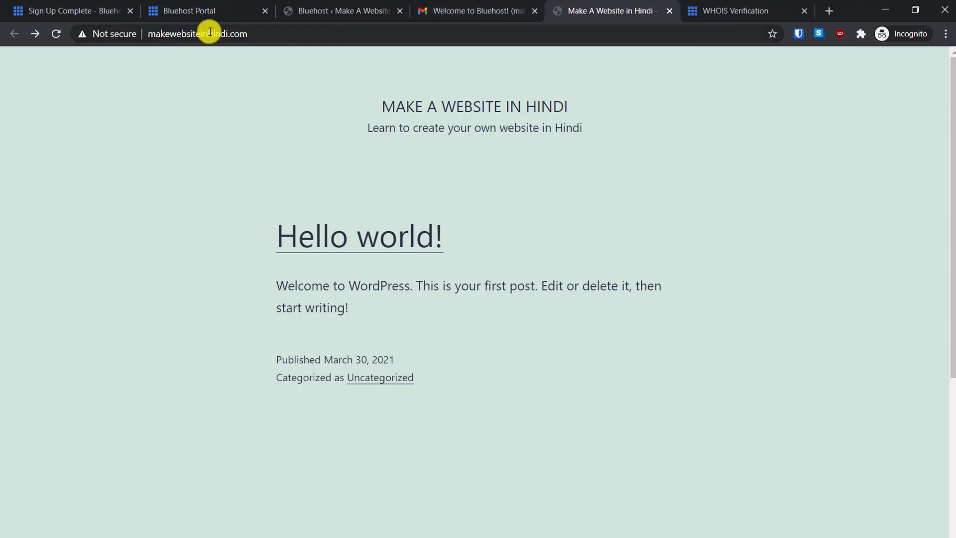
drag(254, 33, 133, 35)
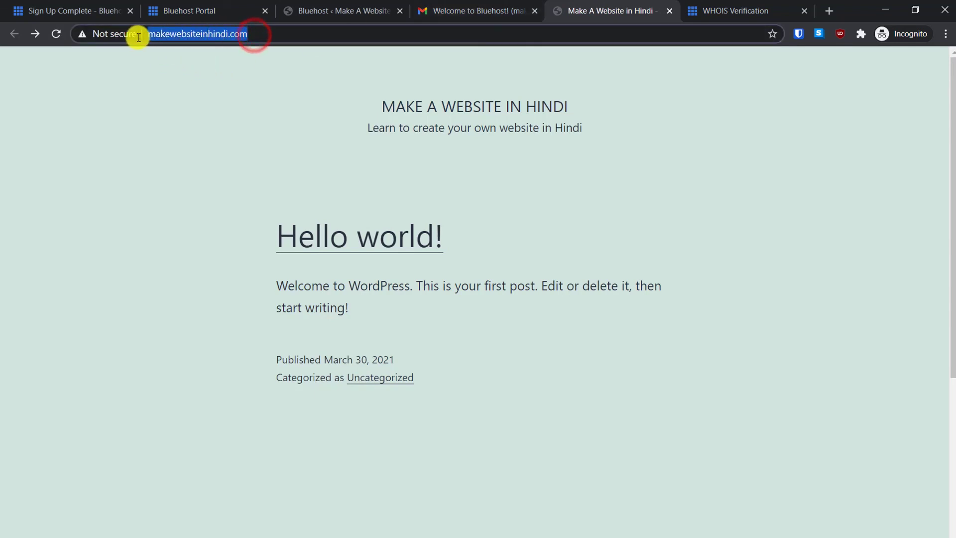
right_click(180, 34)
click(217, 101)
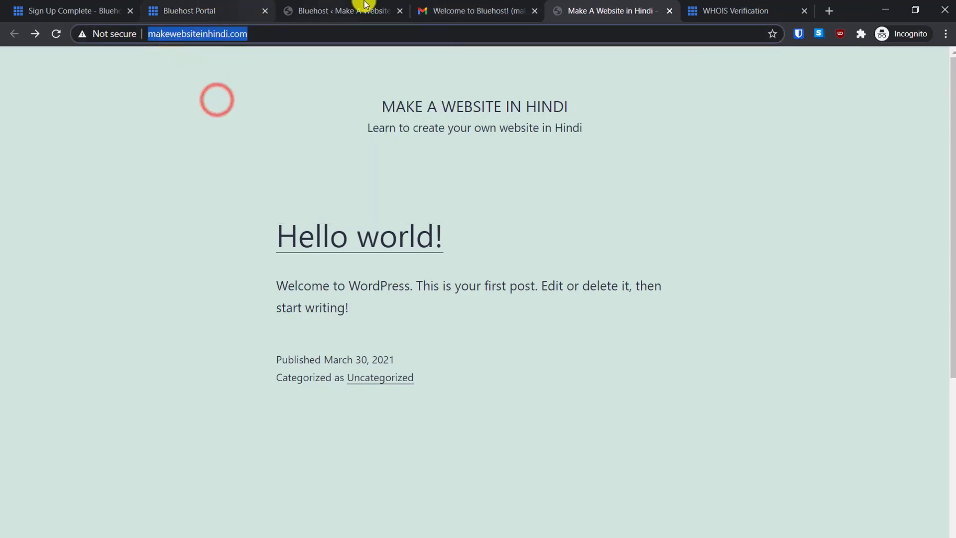
click(284, 6)
click(212, 11)
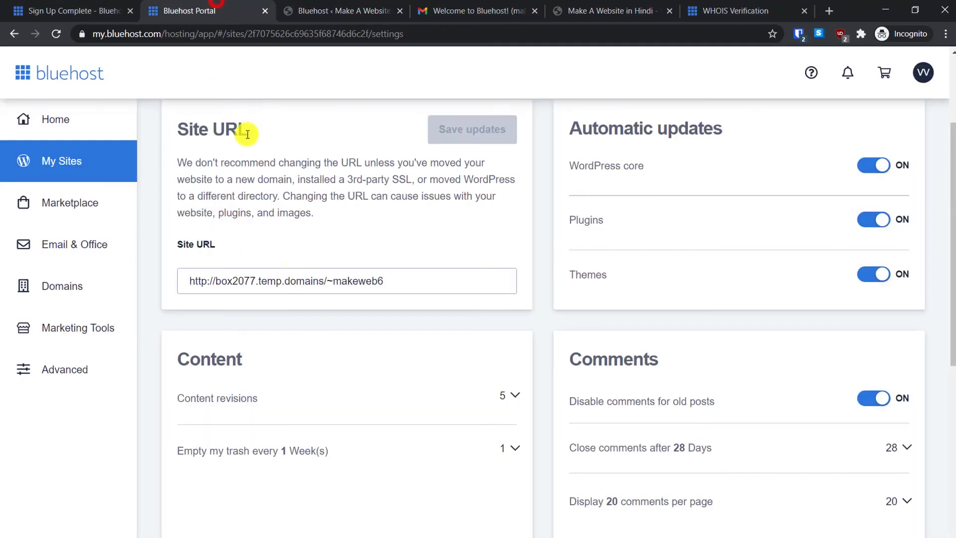
drag(399, 282, 122, 280)
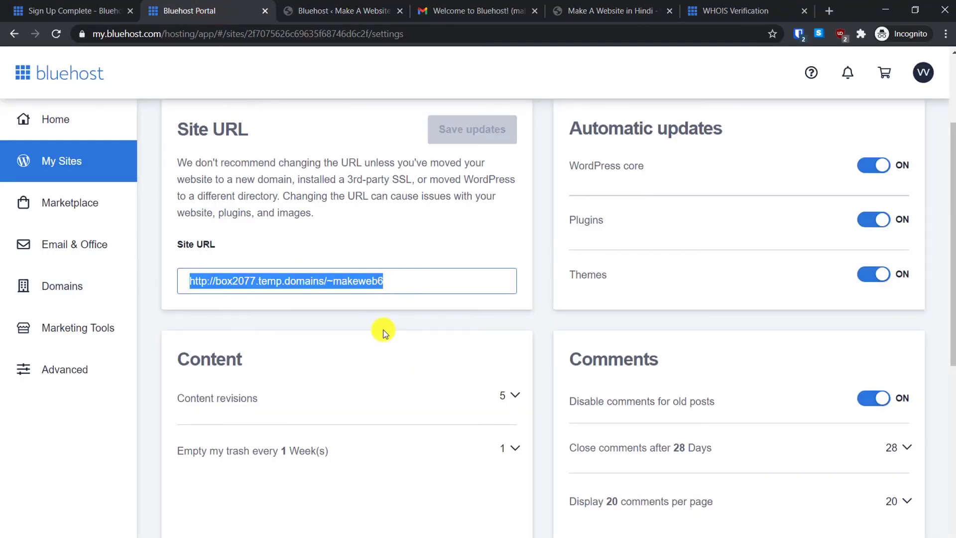
key(ctrl+v)
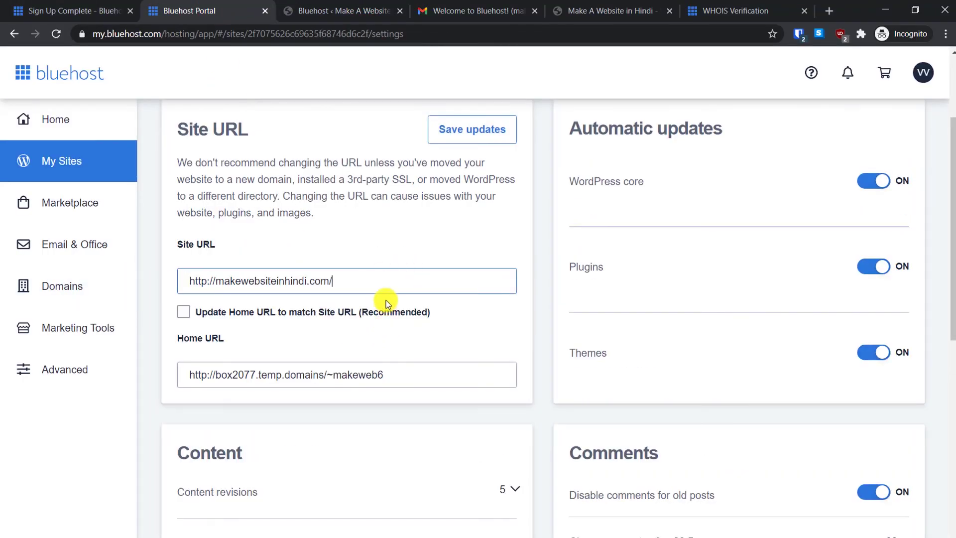
click(387, 242)
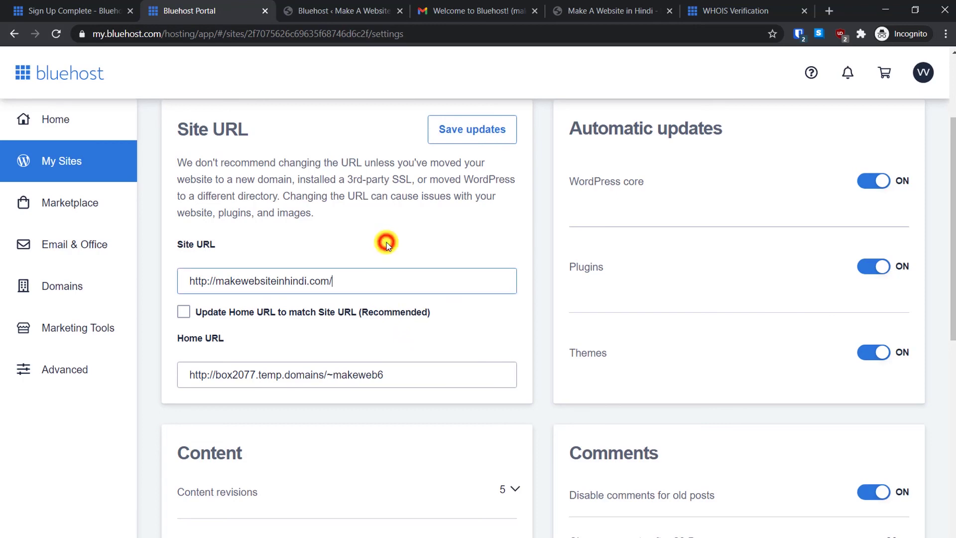
click(183, 312)
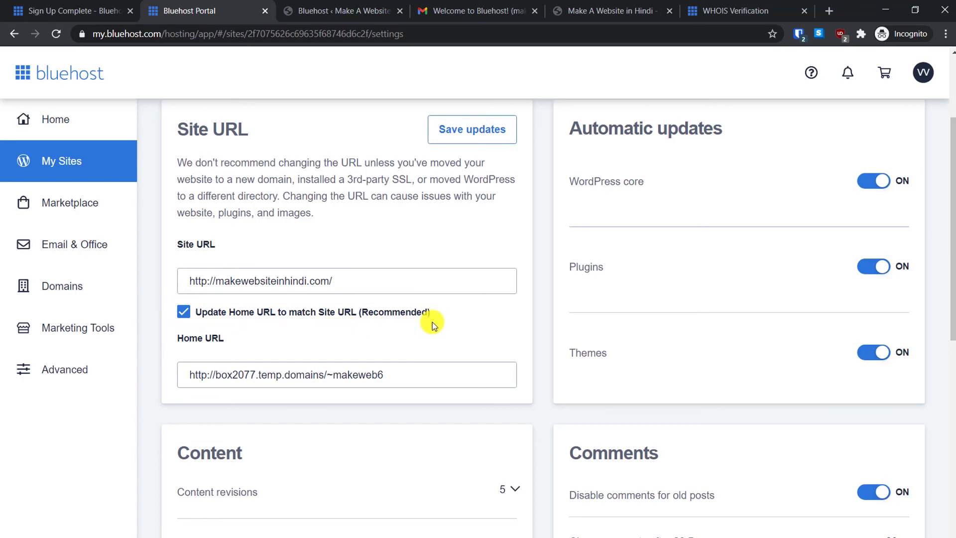
click(473, 130)
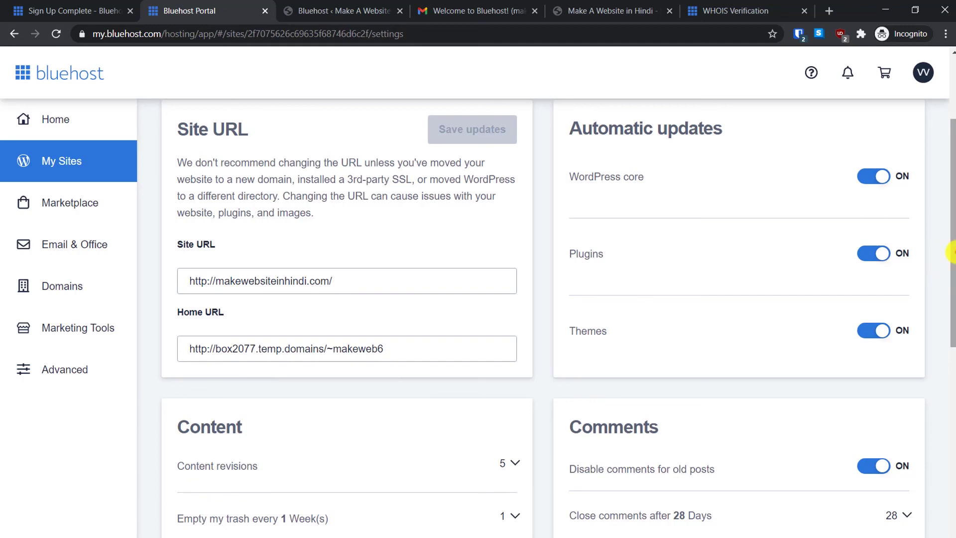
Log in to WordPress for the Make A Website in Hindi site in a separate browser tab
drag(952, 251, 952, 188)
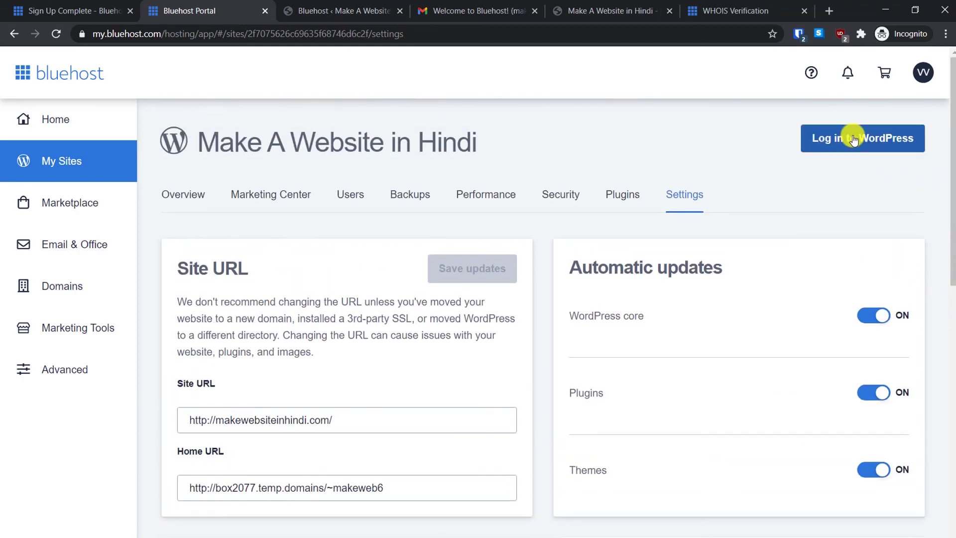
right_click(855, 139)
click(867, 144)
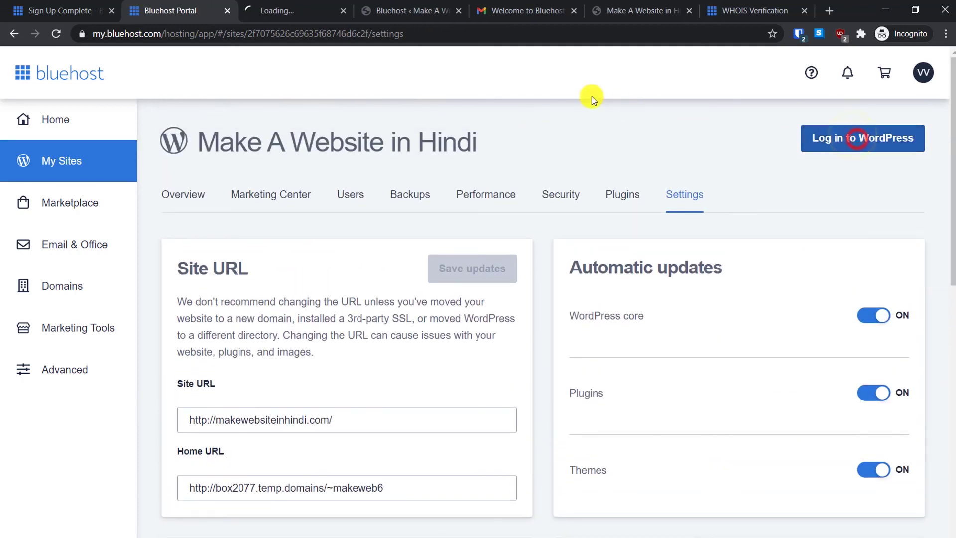
click(330, 7)
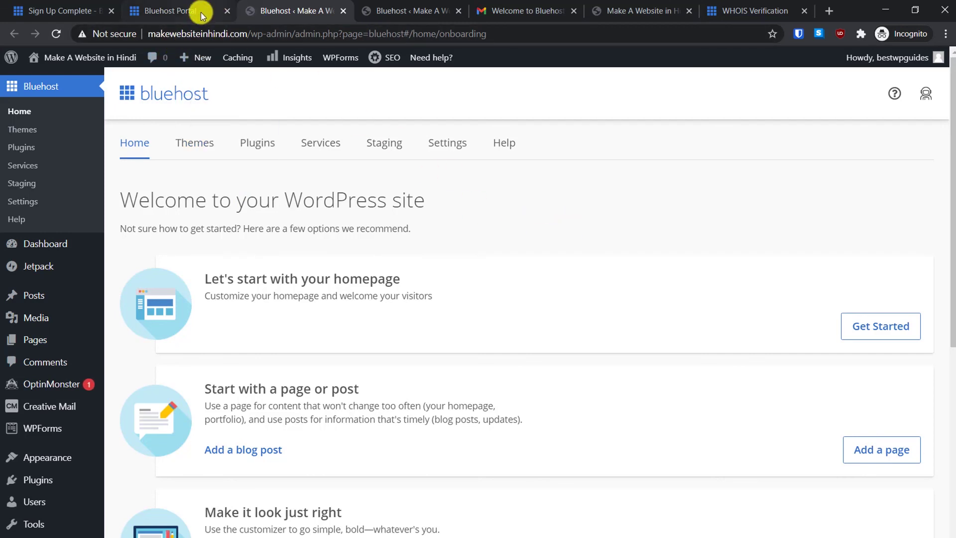
Open the site's front end from the WordPress admin in a separate tab to check its address
mouse_move(102, 65)
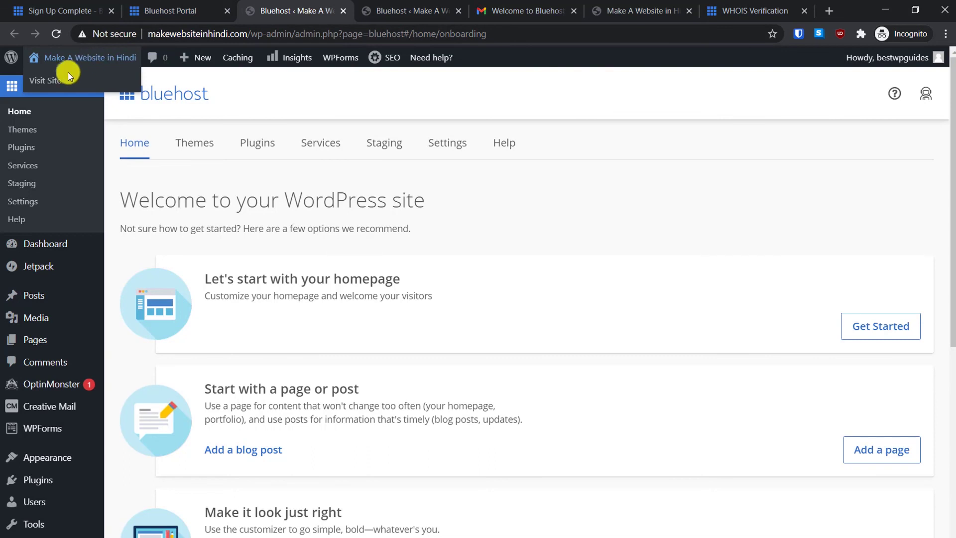
right_click(58, 81)
click(77, 89)
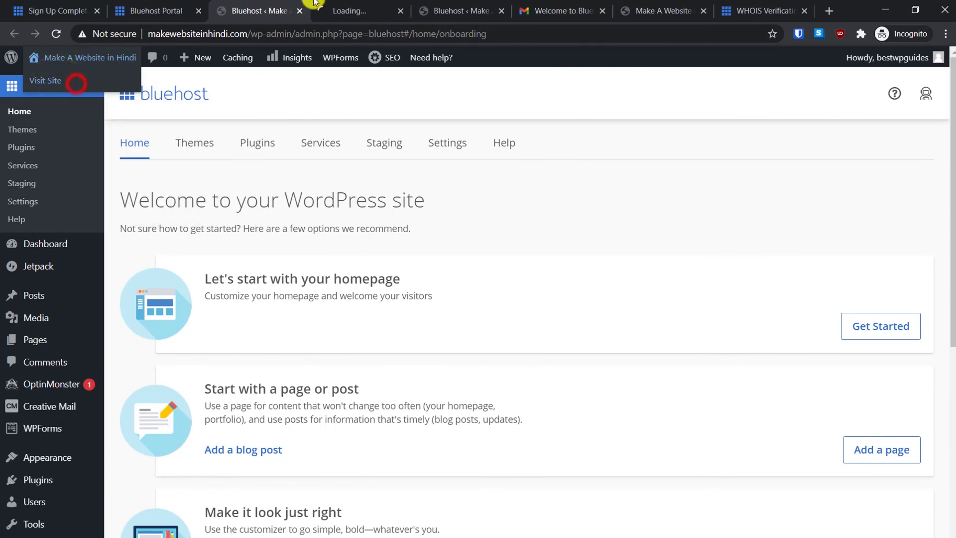
click(363, 9)
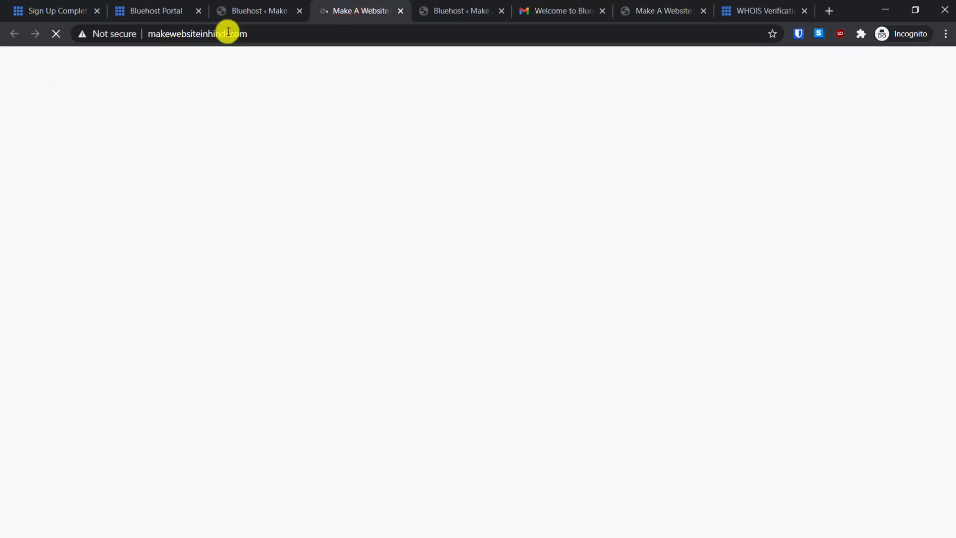